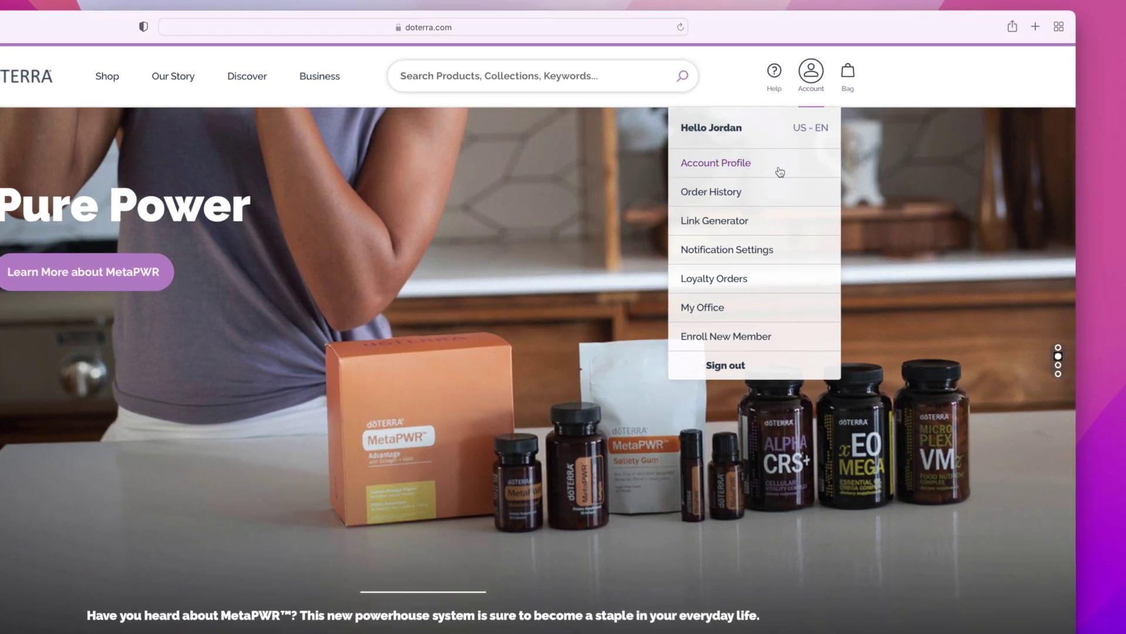
# Go to Account Profile and open Link Generator (beta) under My Business.
pyautogui.click(779, 172)
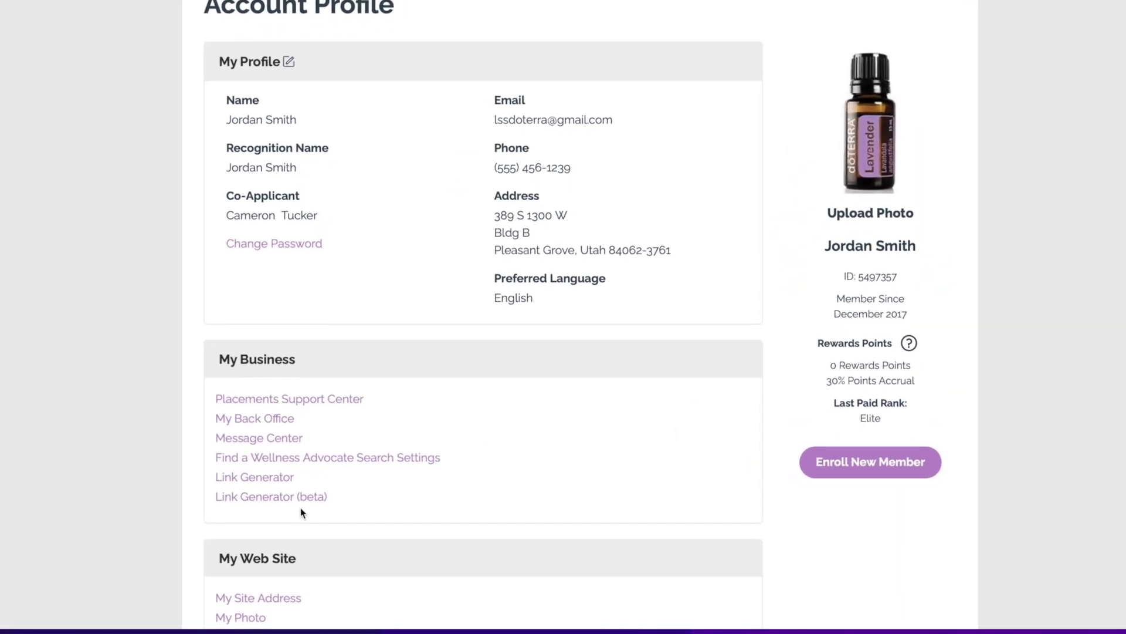
pyautogui.click(299, 498)
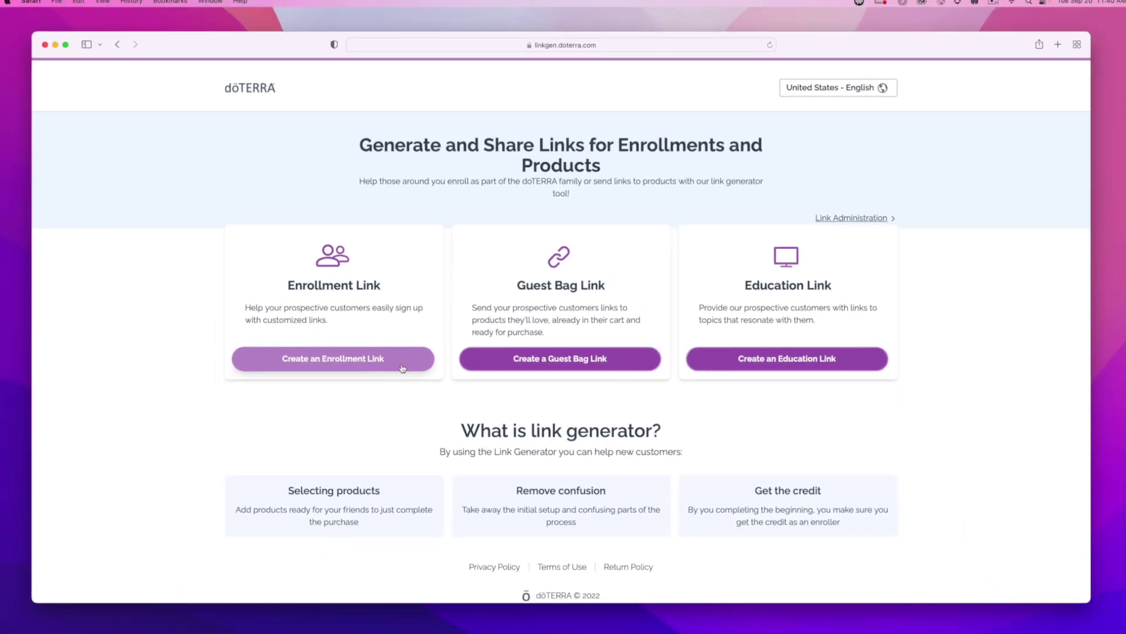
# Begin a Wholesale Customer enrollment link with the region set to Canada - English.
pyautogui.click(395, 366)
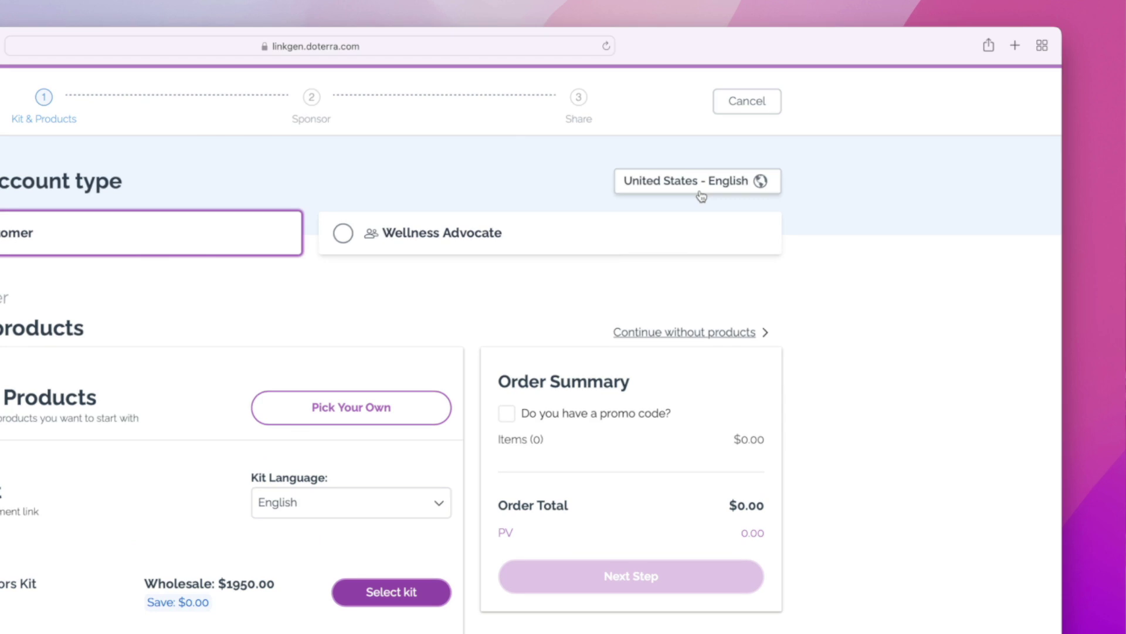
pyautogui.click(701, 196)
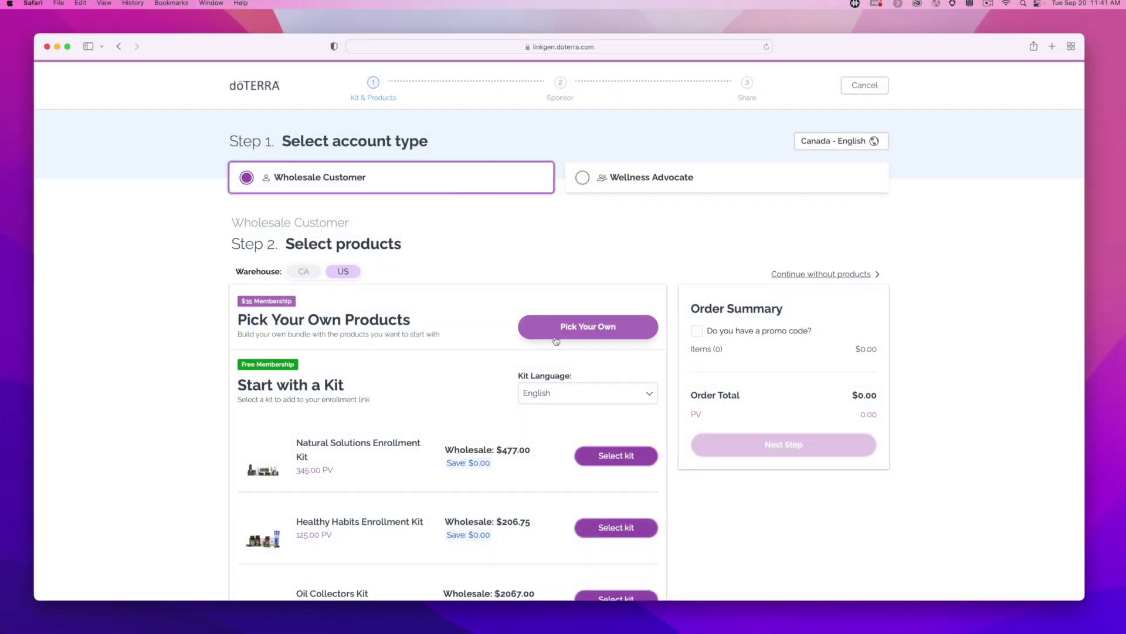
# Choose Pick Your Own and search the product catalogue for 'lavender'.
pyautogui.scroll(-3, 554, 302)
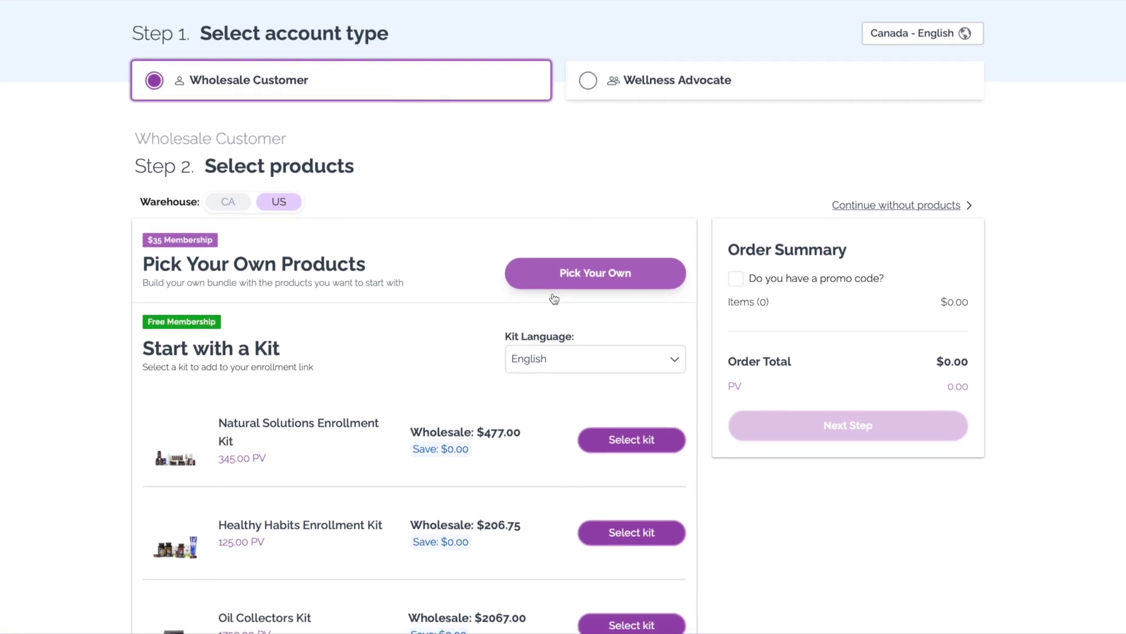
pyautogui.scroll(-3, 554, 299)
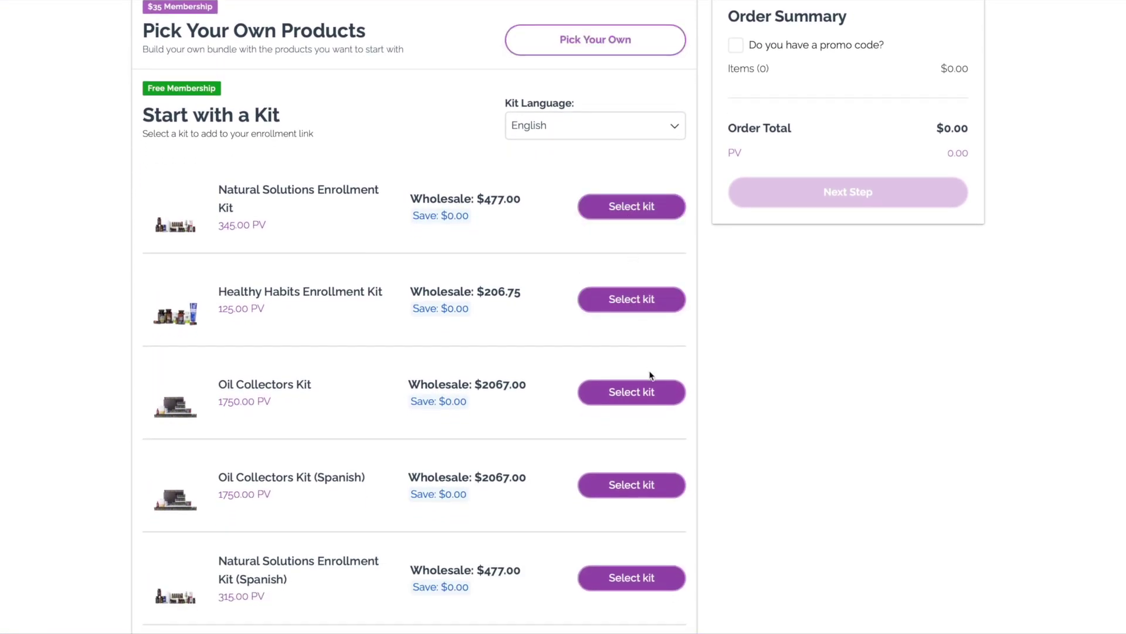
pyautogui.scroll(5, 649, 474)
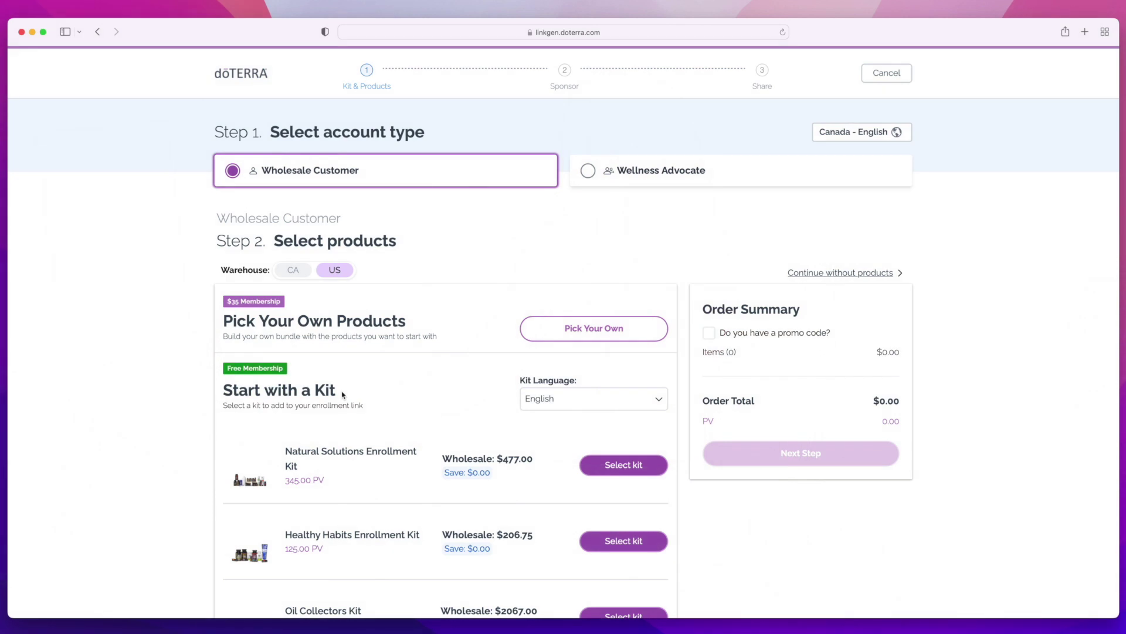
pyautogui.click(556, 329)
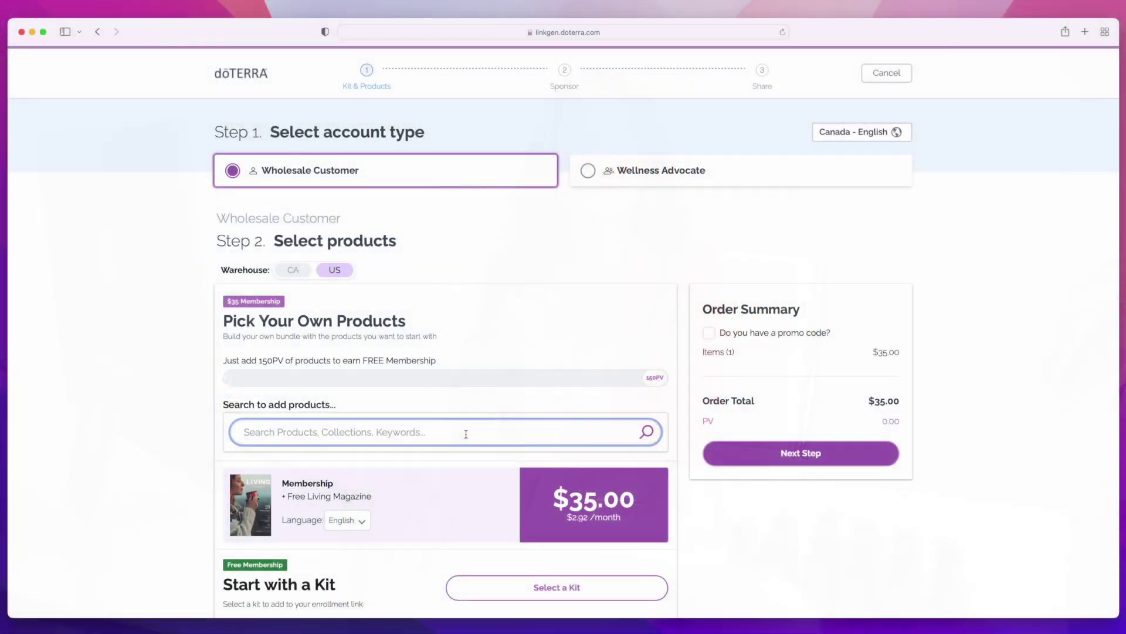
pyautogui.write('lavender')
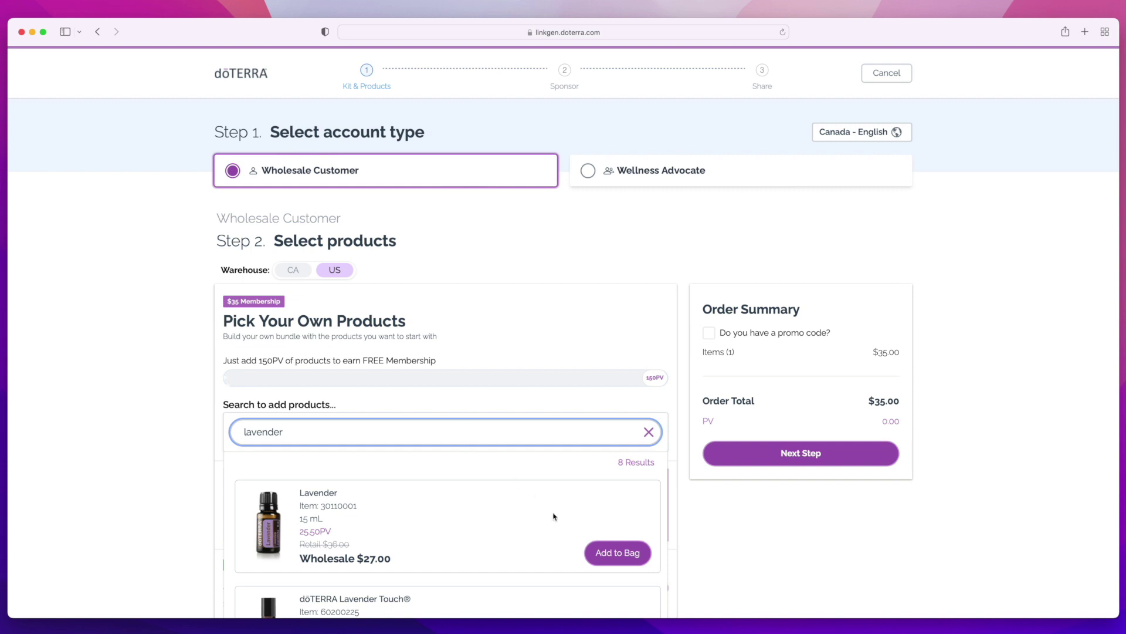
# Add Lavender, Serenity Oil and Serenity Restful Complex Softgels to the bag.
pyautogui.click(597, 560)
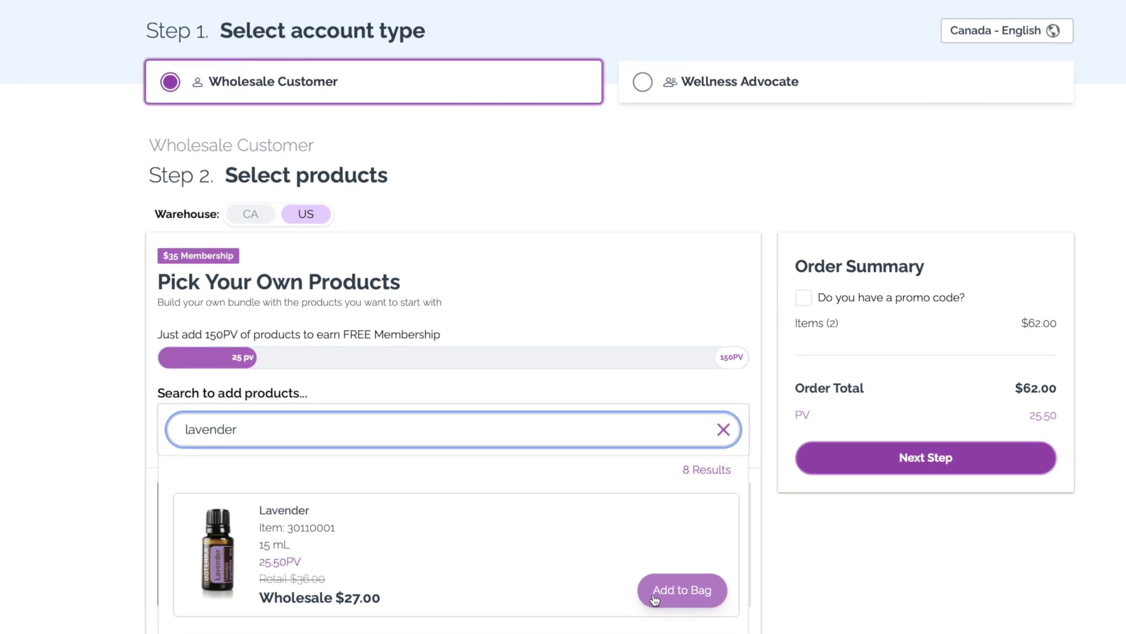
pyautogui.doubleClick(504, 432)
pyautogui.write('serenity')
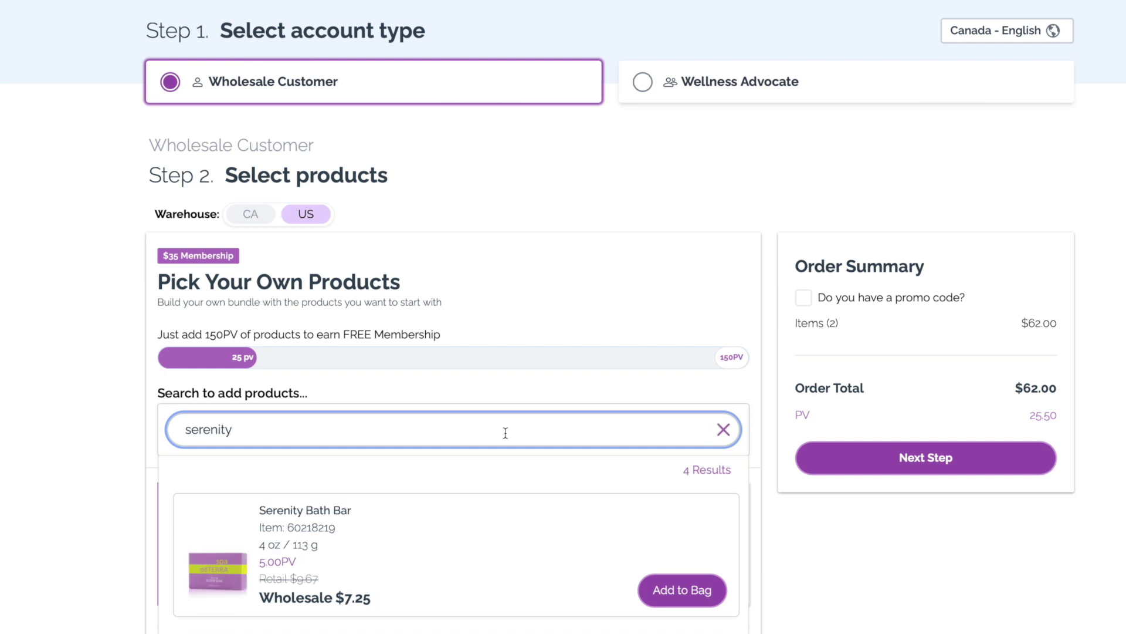
pyautogui.scroll(-4, 505, 433)
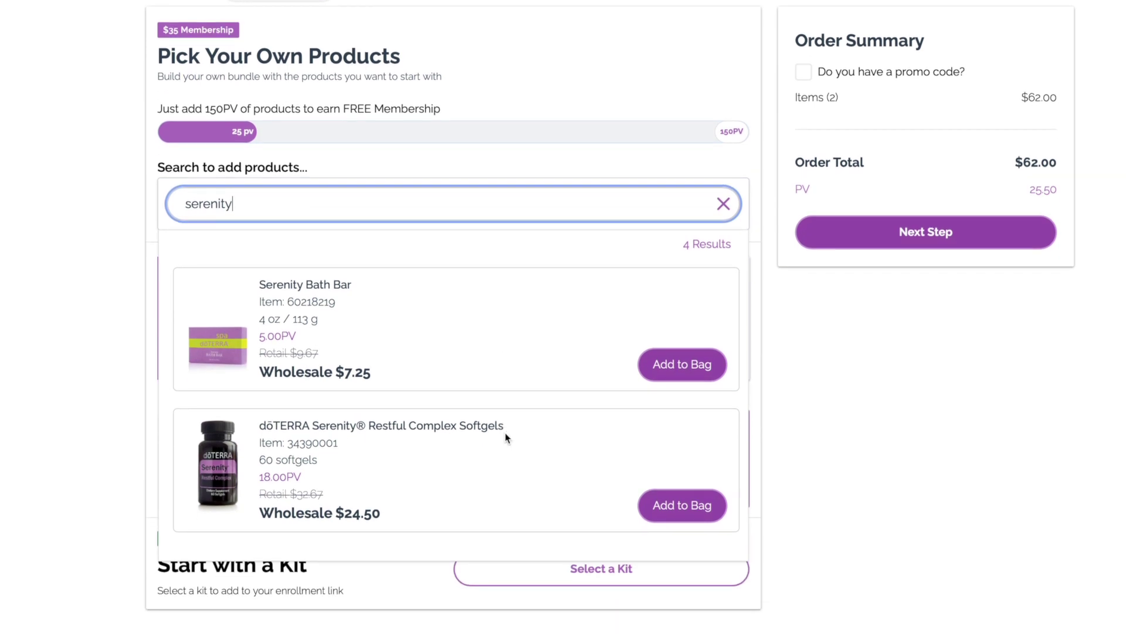
pyautogui.scroll(-5, 505, 433)
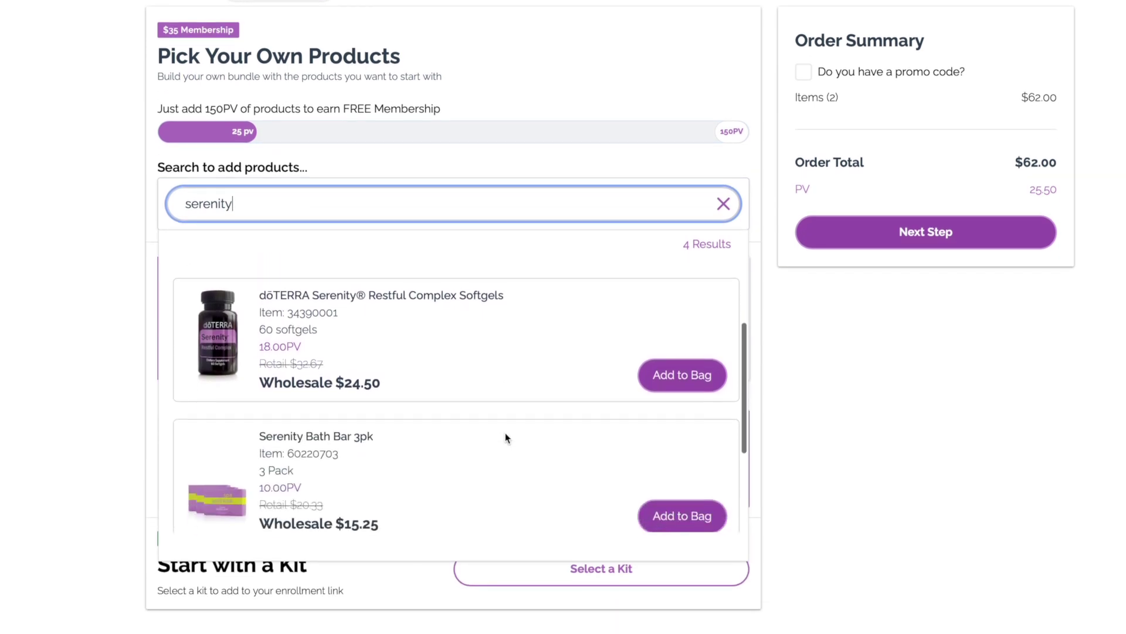
pyautogui.click(688, 511)
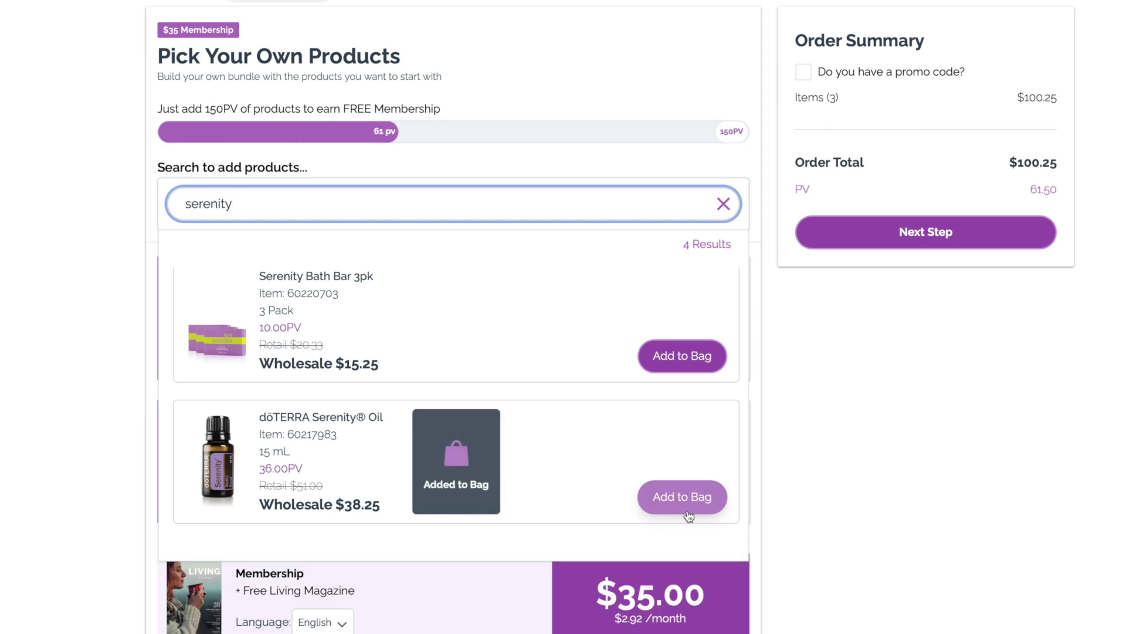
pyautogui.scroll(3, 462, 352)
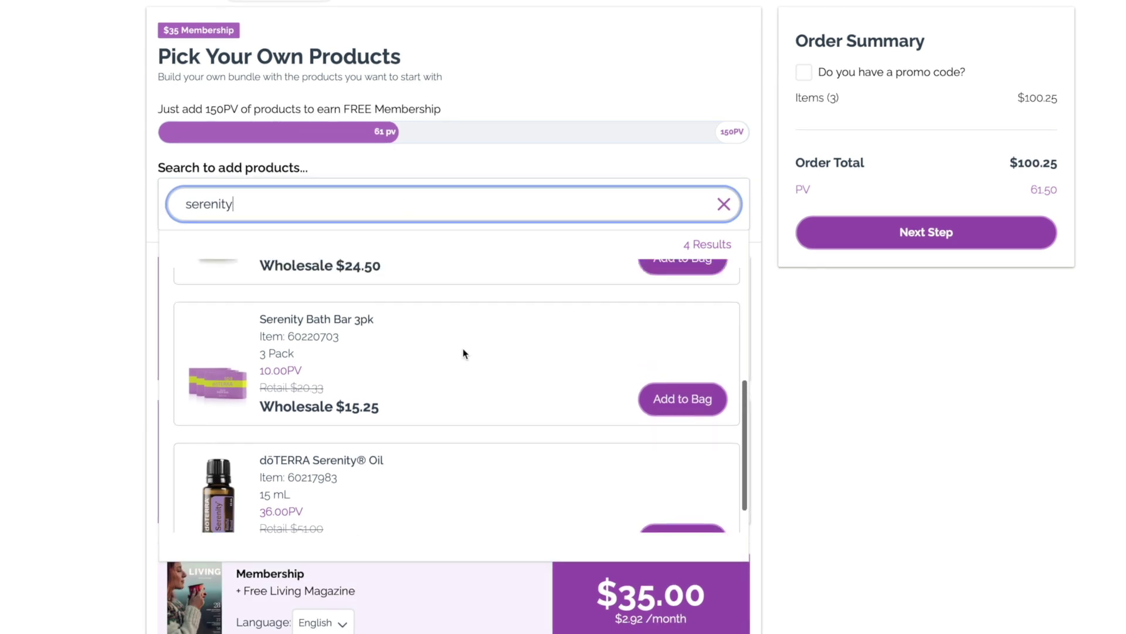
pyautogui.scroll(2, 463, 353)
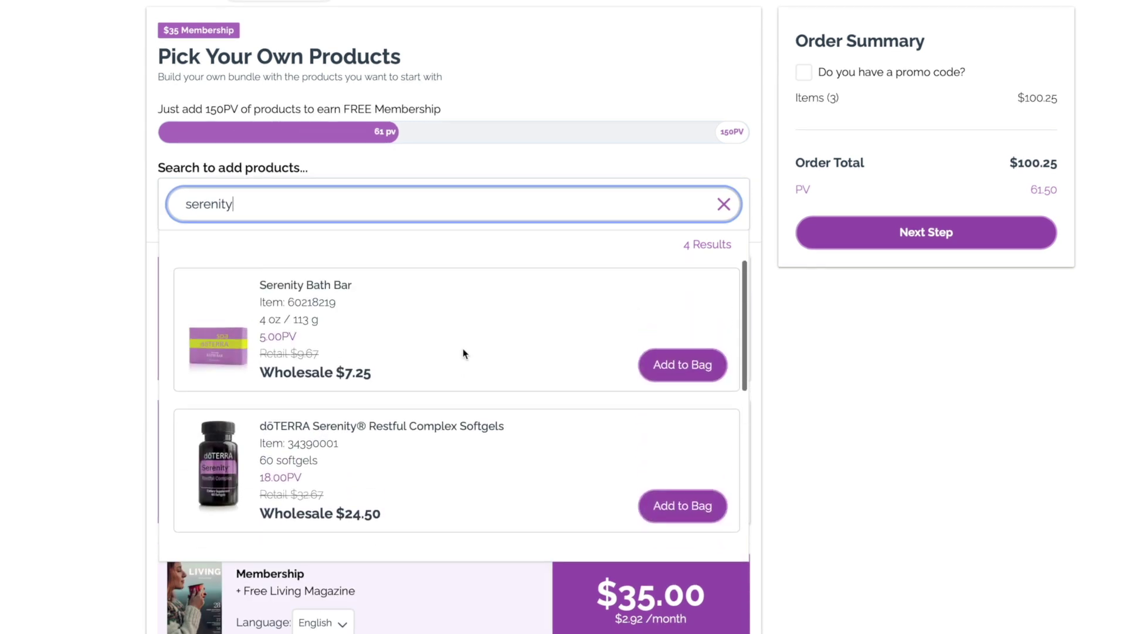
pyautogui.click(700, 512)
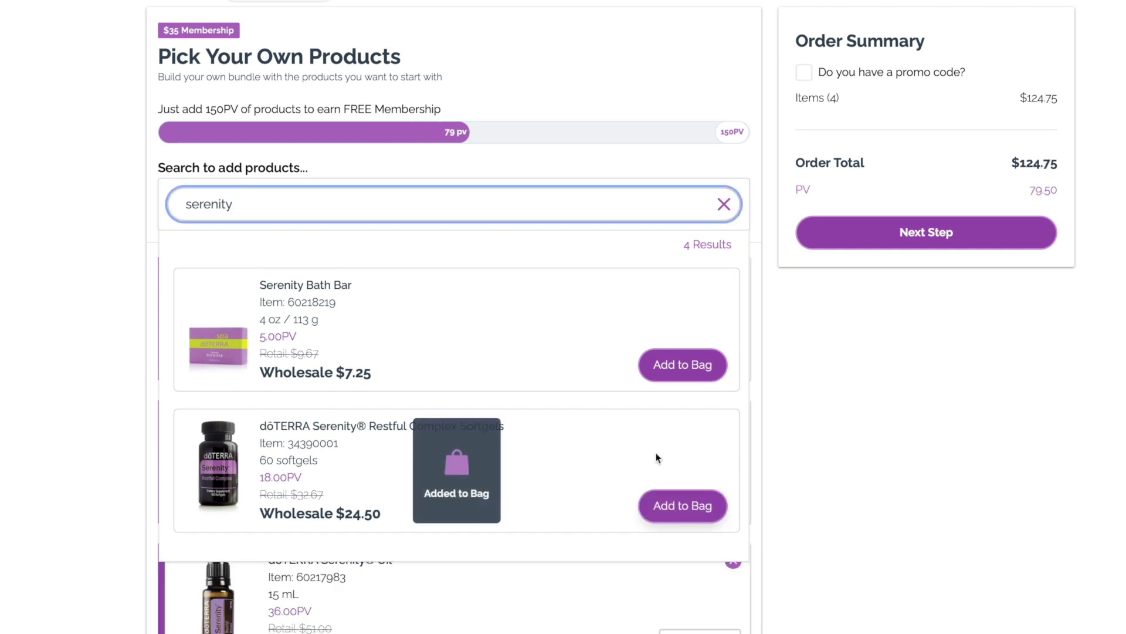
# Add Adaptiv System and Vetiver, bringing the bag to 5 items at 149.50 PV.
pyautogui.doubleClick(463, 204)
pyautogui.write('adaptiv')
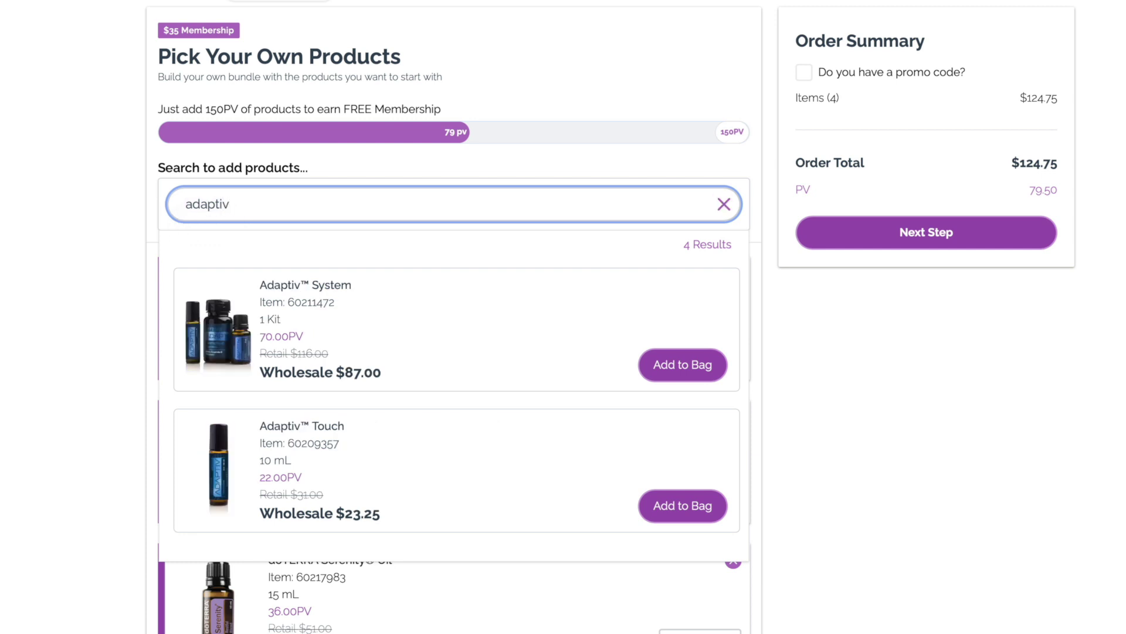
pyautogui.click(680, 367)
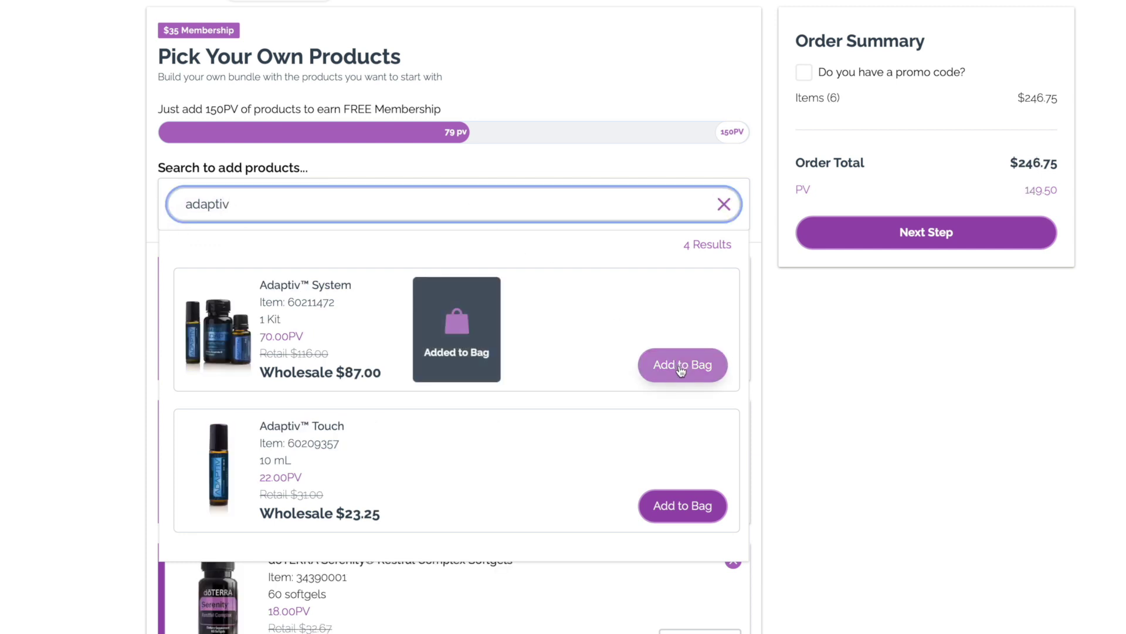
pyautogui.doubleClick(533, 211)
pyautogui.write('vetiver')
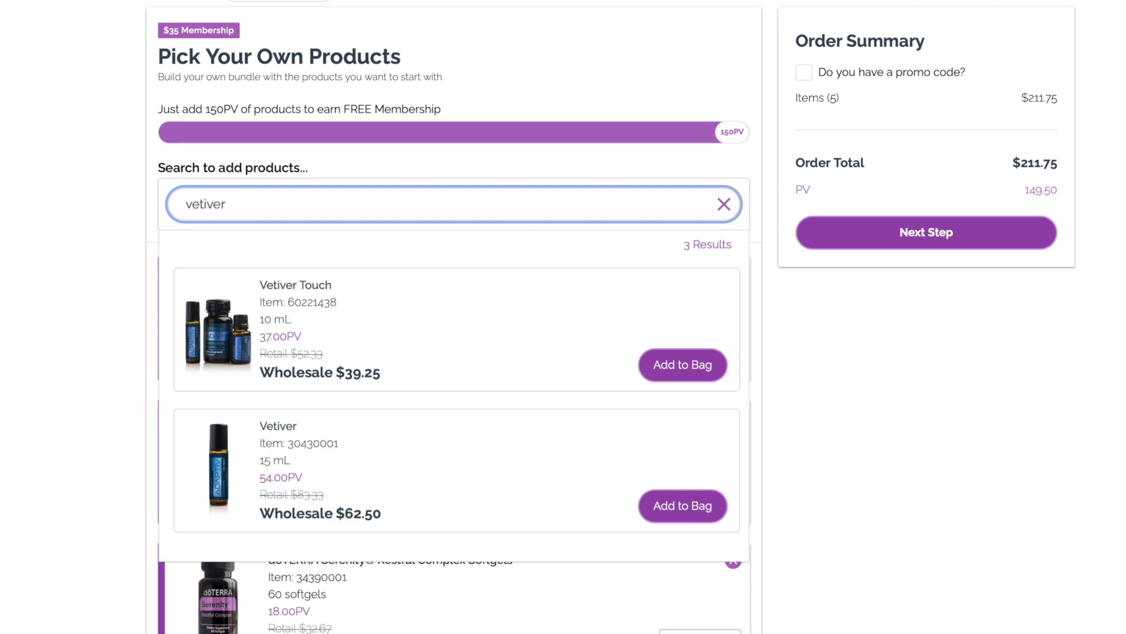
pyautogui.click(716, 508)
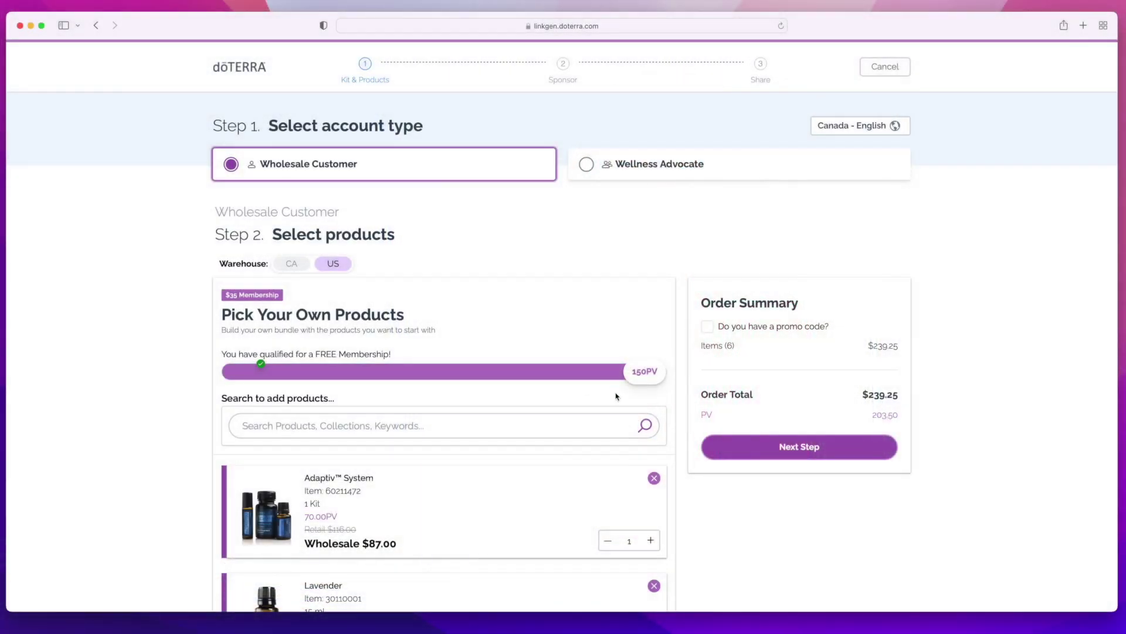
# Leave the separate sponsor ID empty to keep the default enroller, and generate the enrollment link.
pyautogui.click(779, 446)
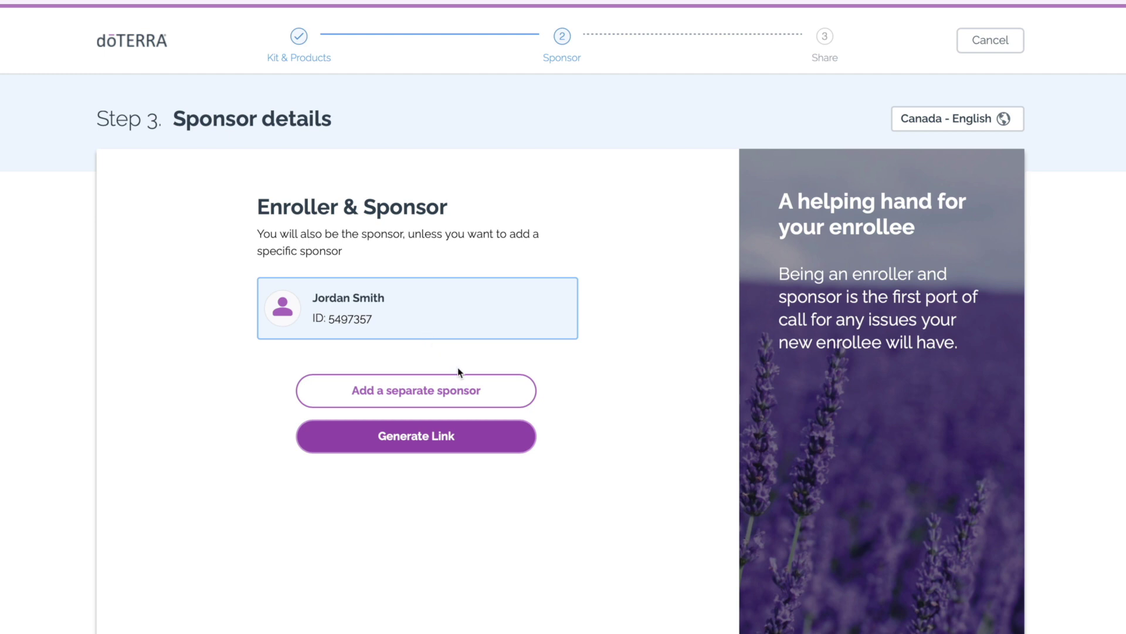
pyautogui.click(487, 398)
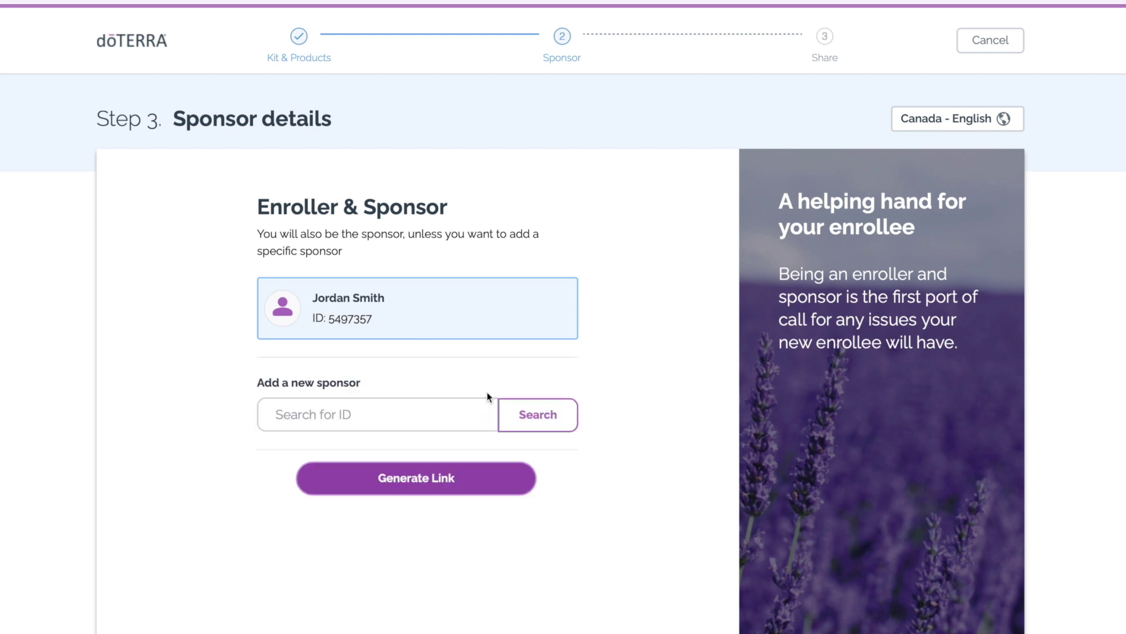
pyautogui.click(484, 404)
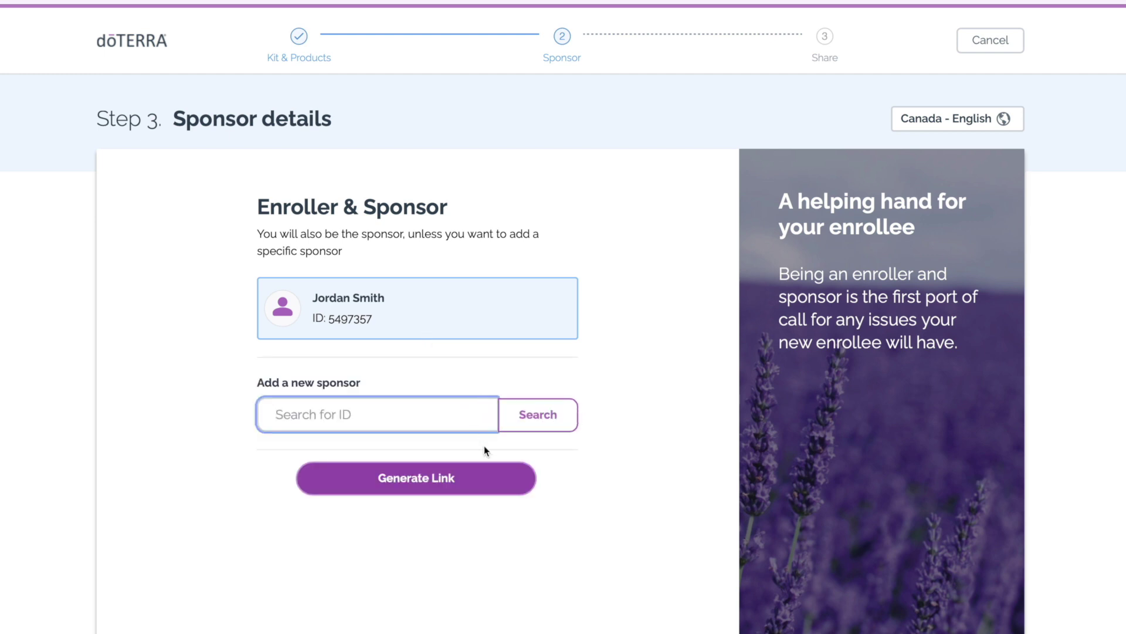
pyautogui.click(502, 487)
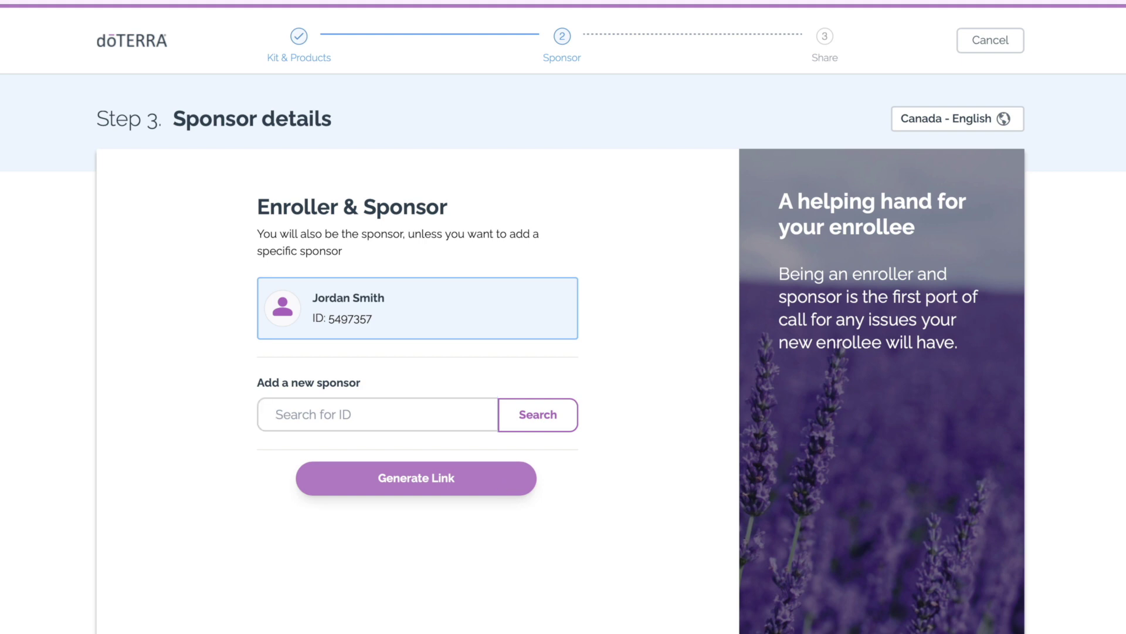
pyautogui.click(502, 486)
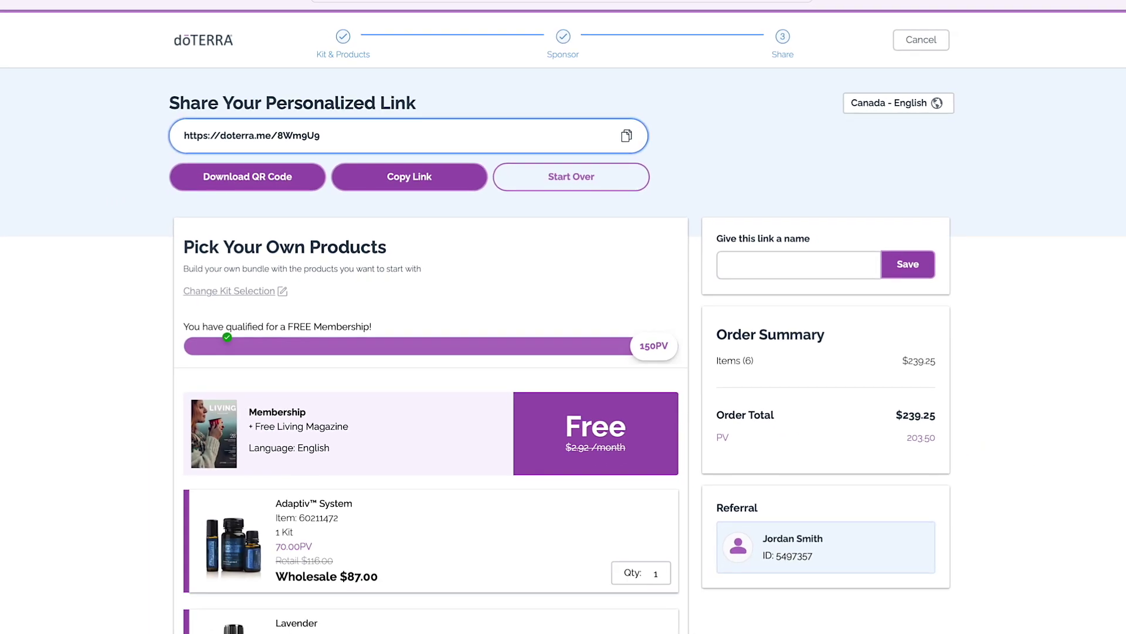
# Download the QR code for the generated doterra.me enrollment link.
pyautogui.scroll(-10, 431, 352)
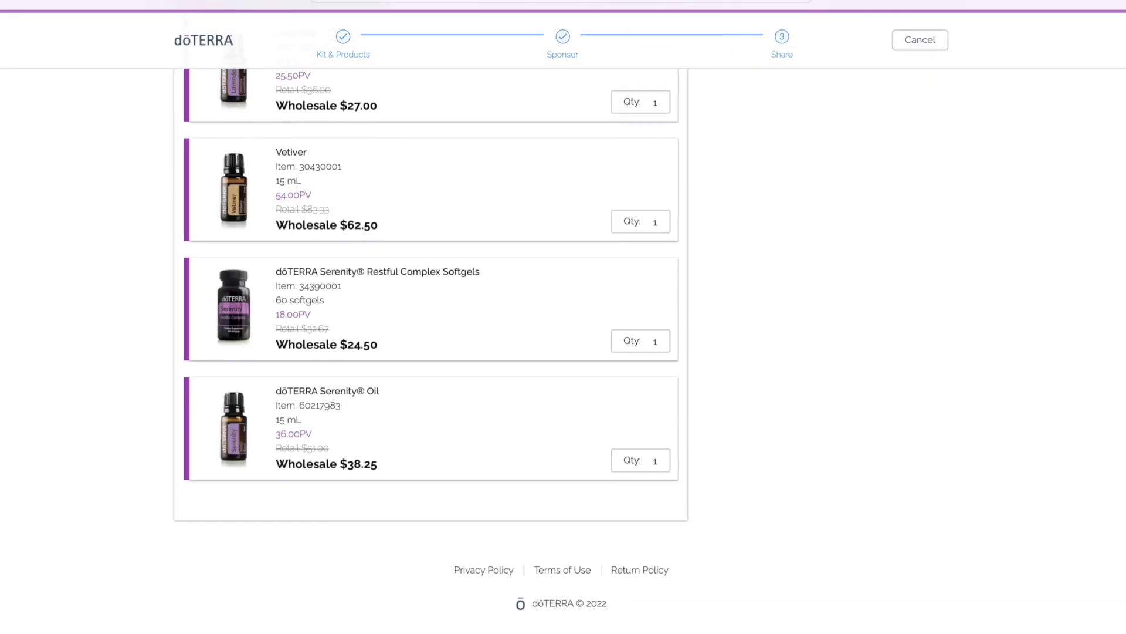
pyautogui.scroll(4, 432, 352)
pyautogui.scroll(4, 451, 347)
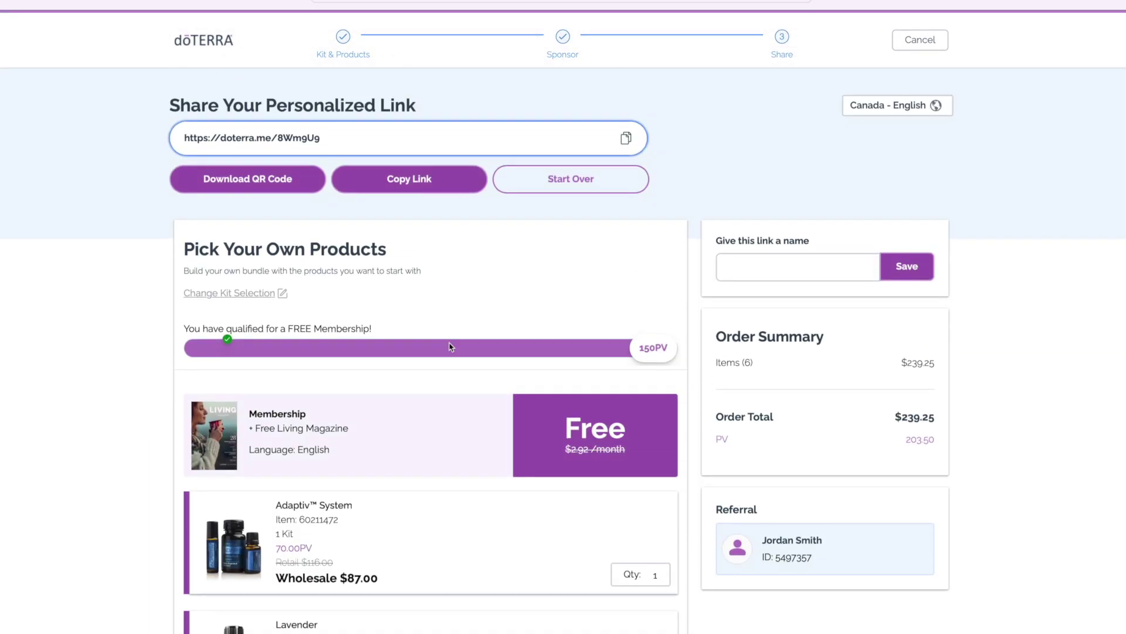
pyautogui.click(277, 193)
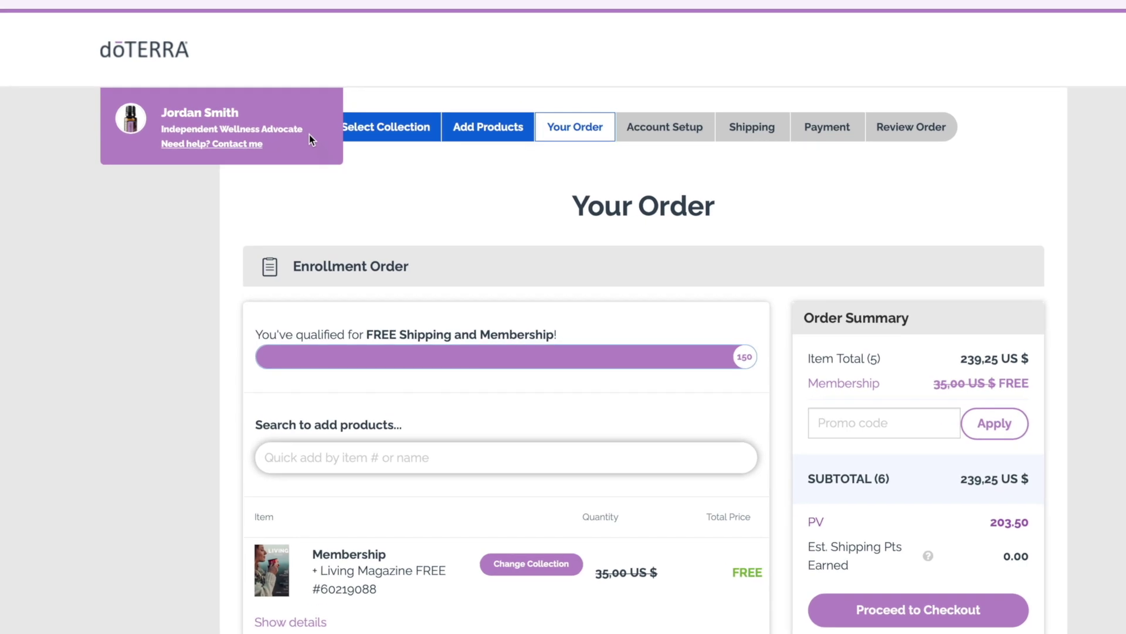
# Search 'veti' in quick-add and add Vetiver Touch 10 mL in place of Vetiver.
pyautogui.scroll(-2, 386, 305)
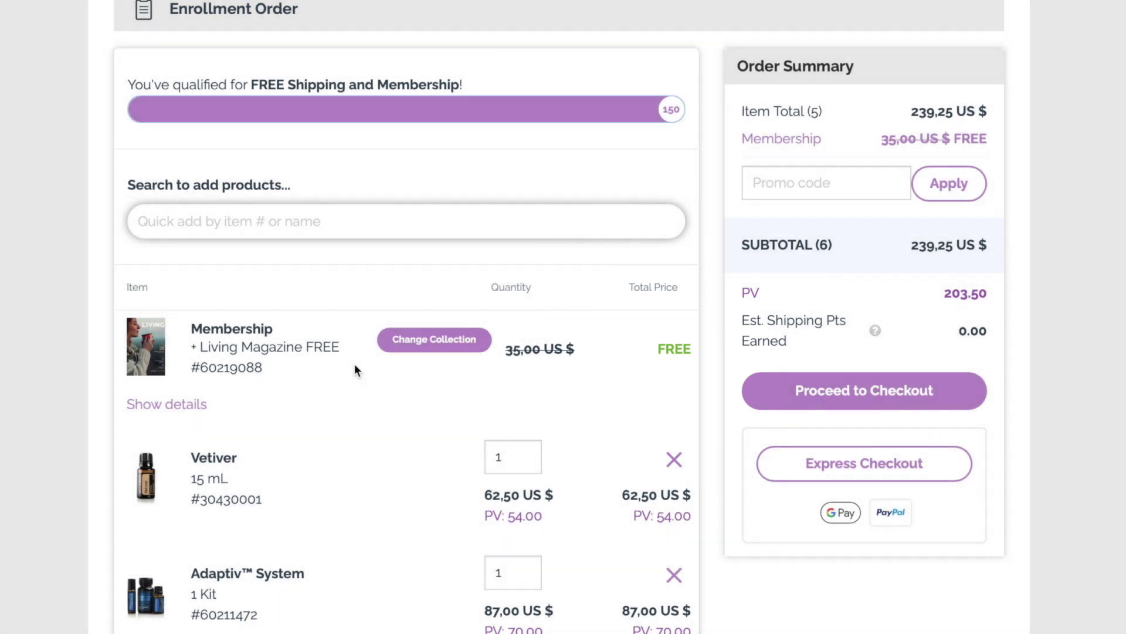
pyautogui.scroll(-7, 357, 386)
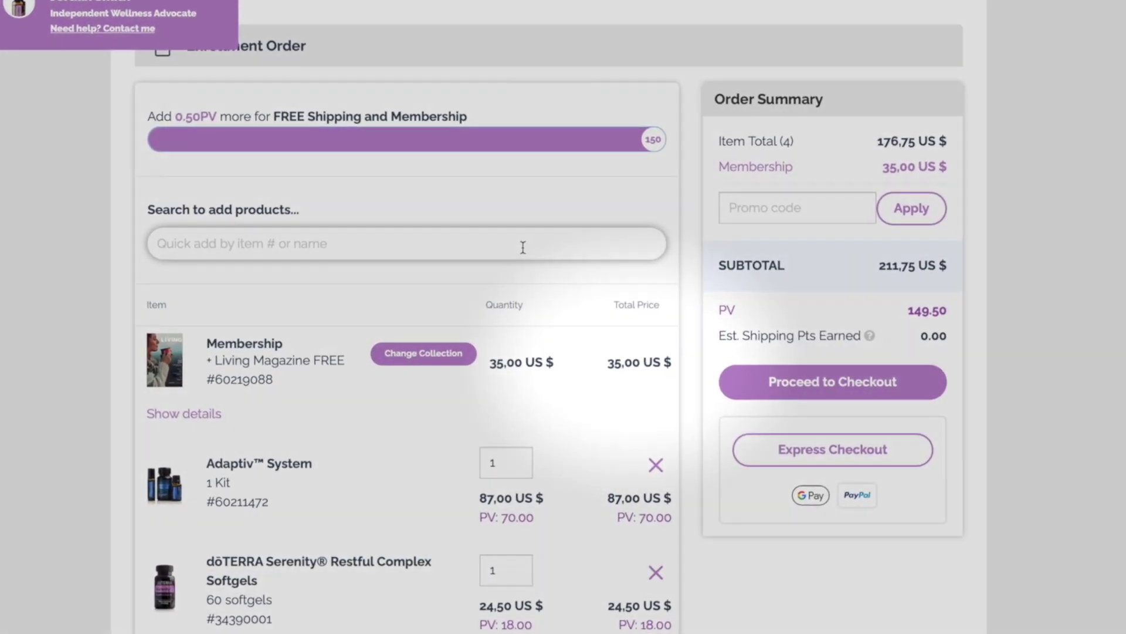
pyautogui.click(533, 282)
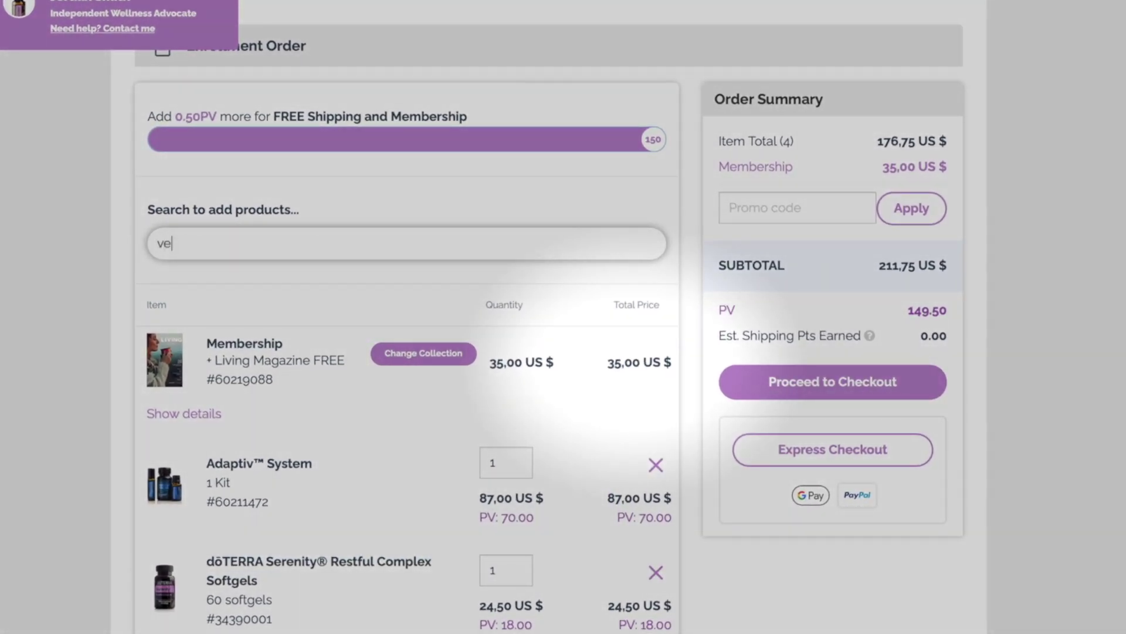
pyautogui.write('veti')
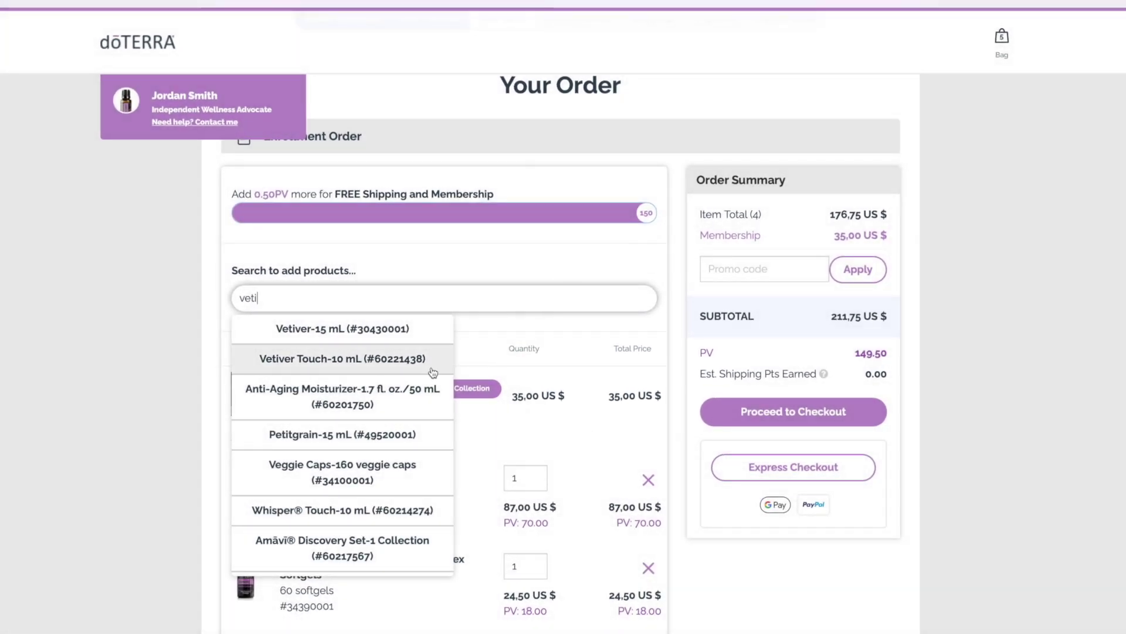
pyautogui.click(432, 371)
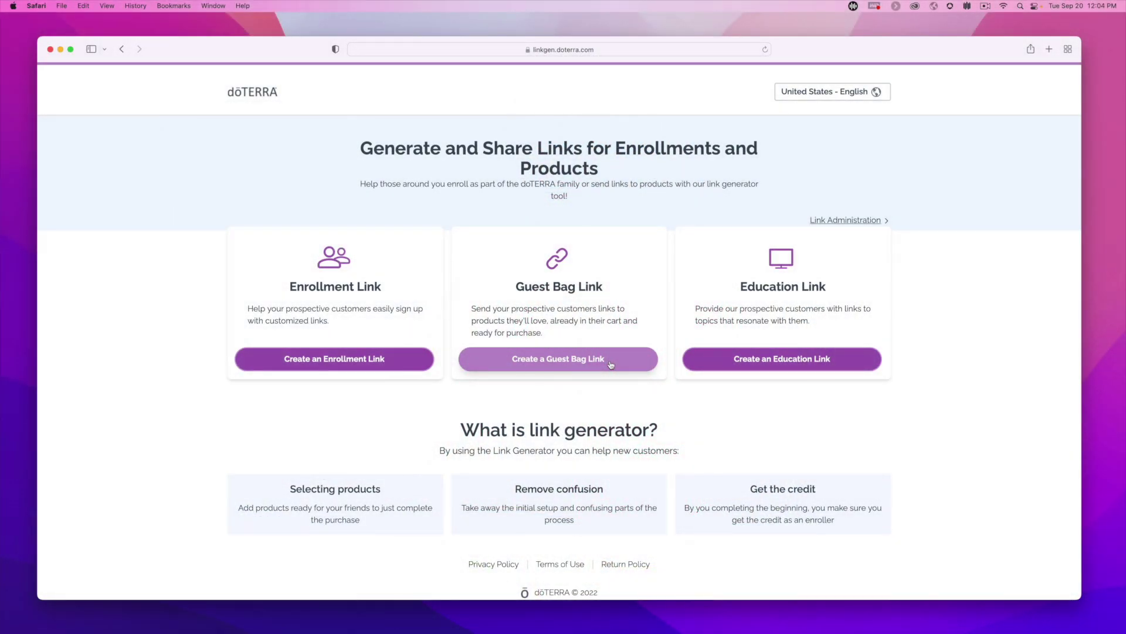
# Build a guest bag with Deep Blue Rub and generate its shareable link.
pyautogui.click(611, 365)
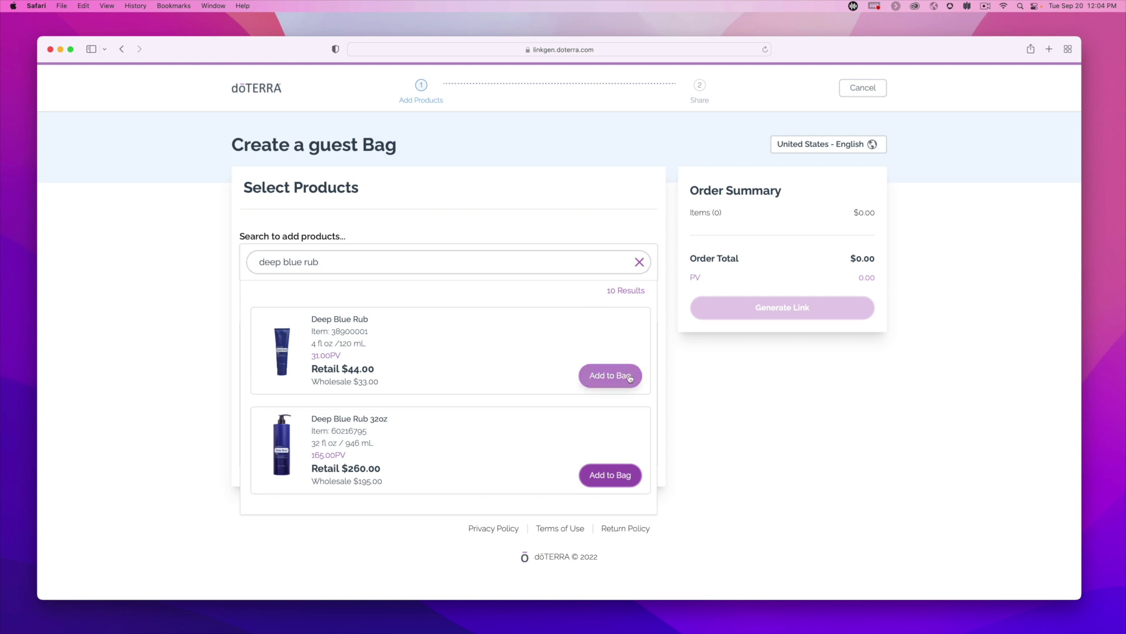
pyautogui.click(630, 378)
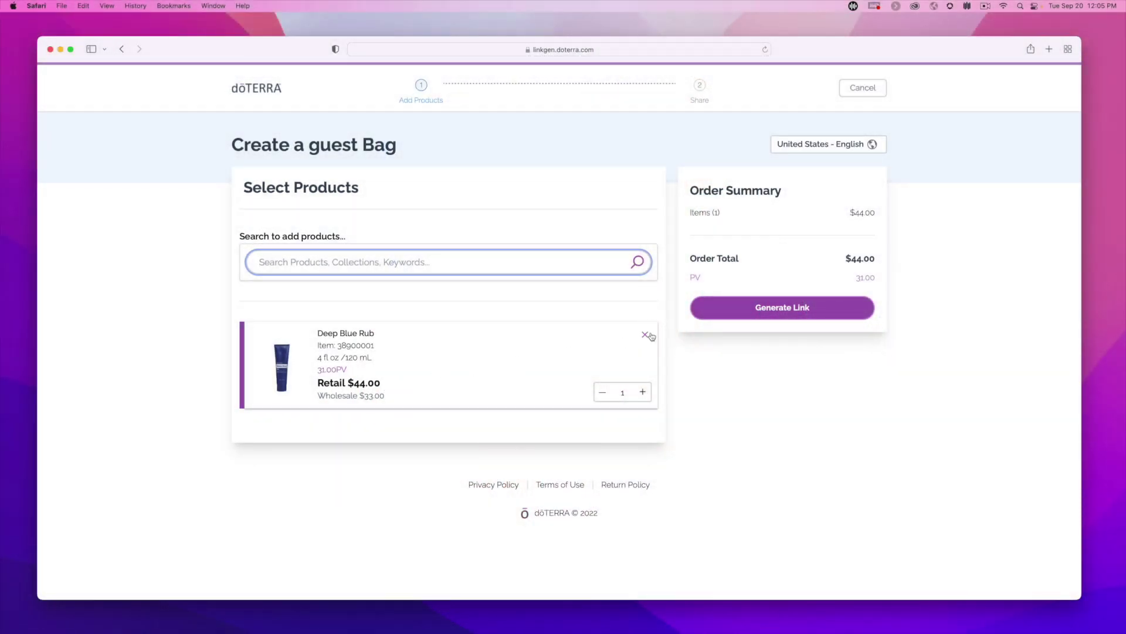
pyautogui.click(725, 317)
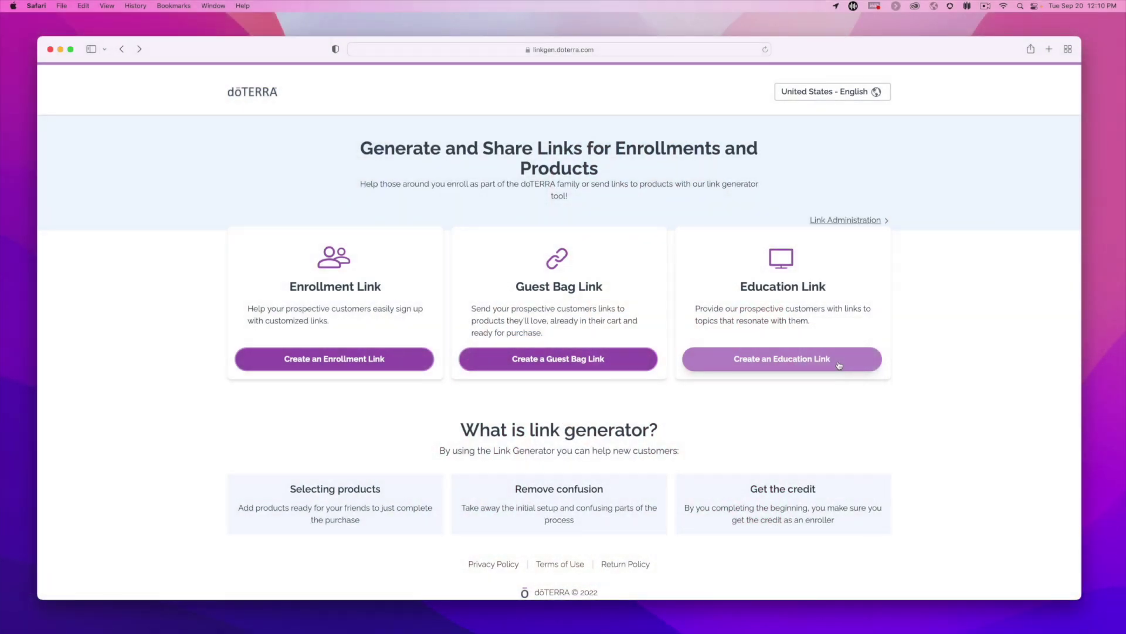
# Begin an education link, trying Adaptiv System and Circulatory/Digestive Body Systems pages, then choose Wellness Topics.
pyautogui.click(838, 364)
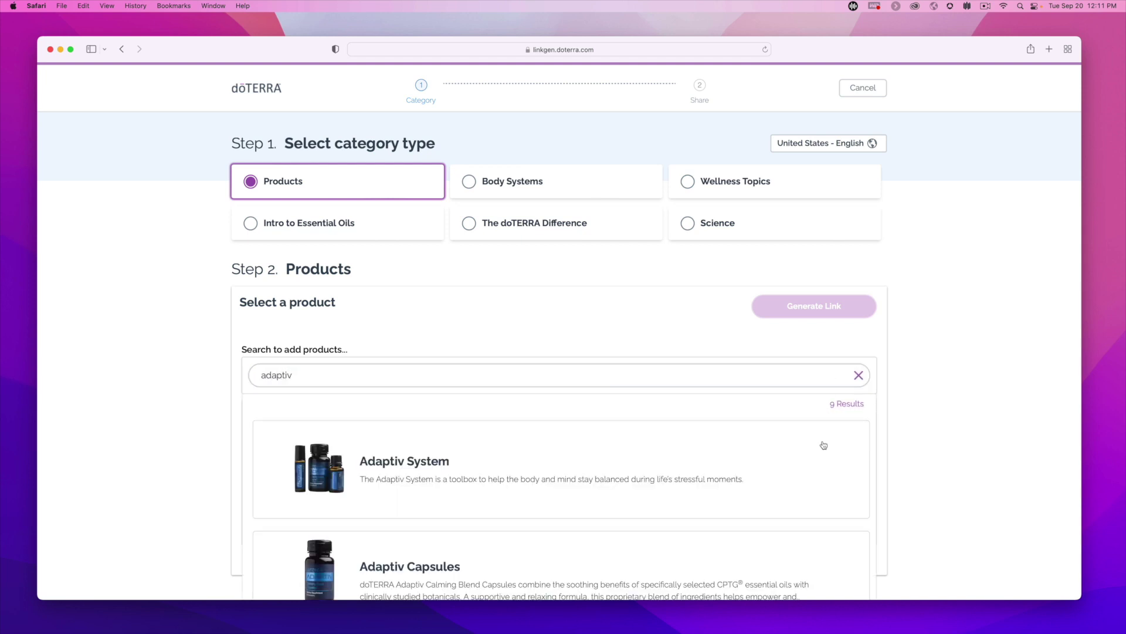
pyautogui.click(824, 445)
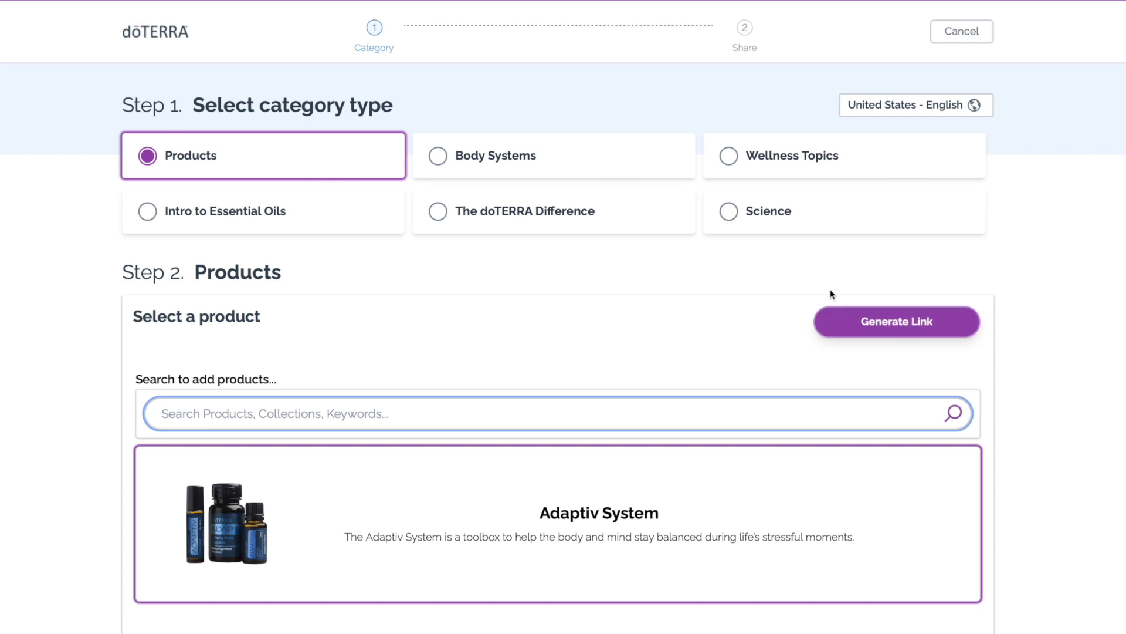
pyautogui.click(633, 174)
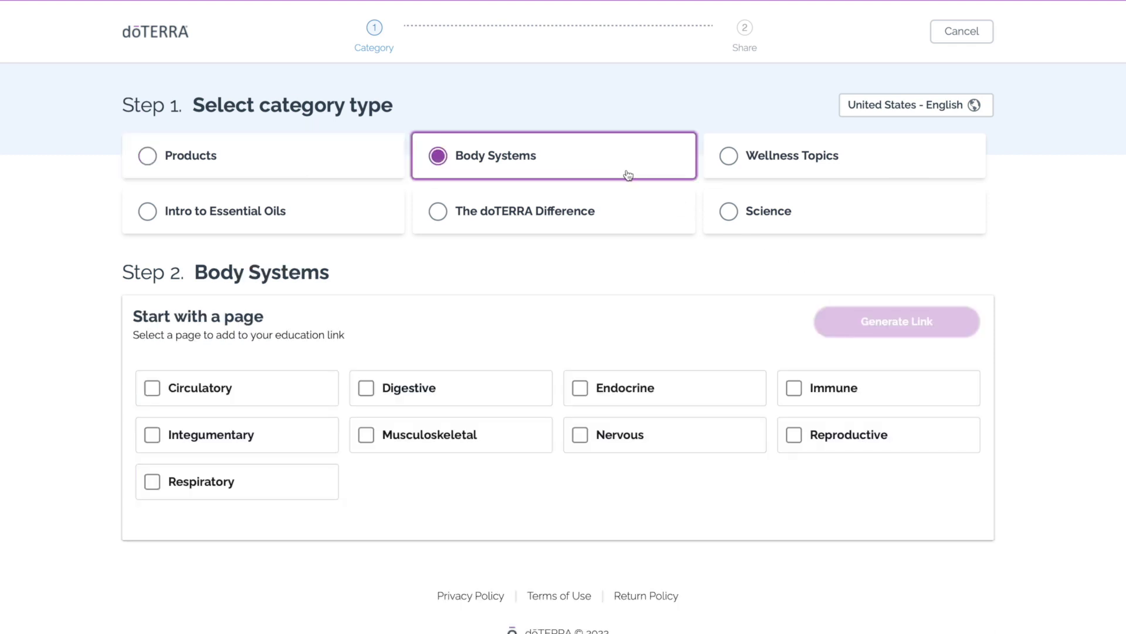
pyautogui.click(335, 401)
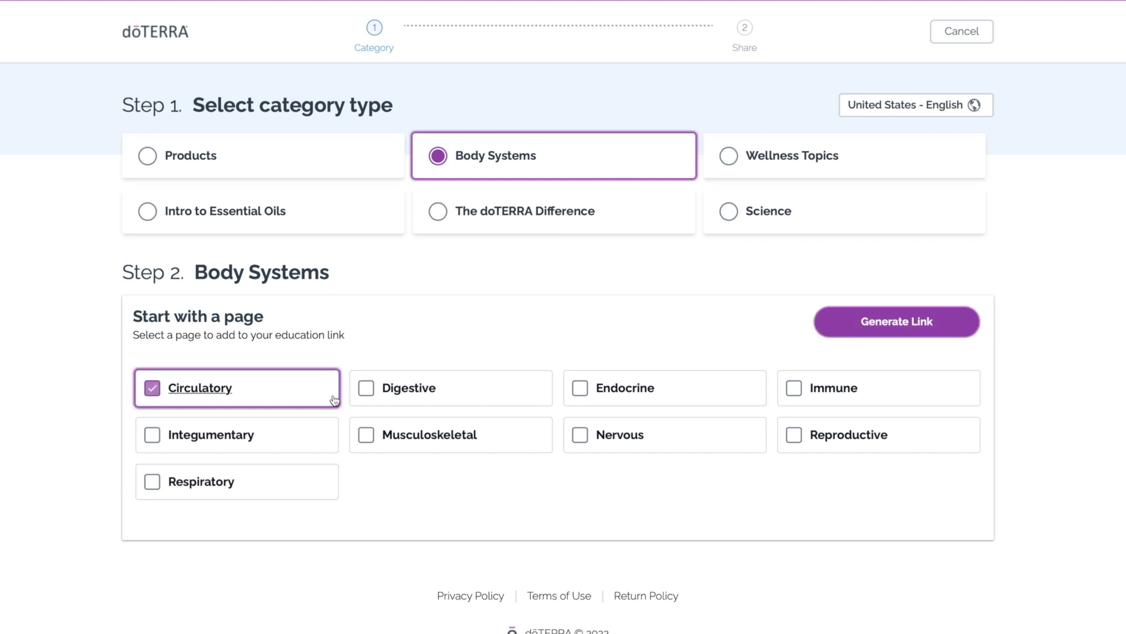
pyautogui.click(400, 399)
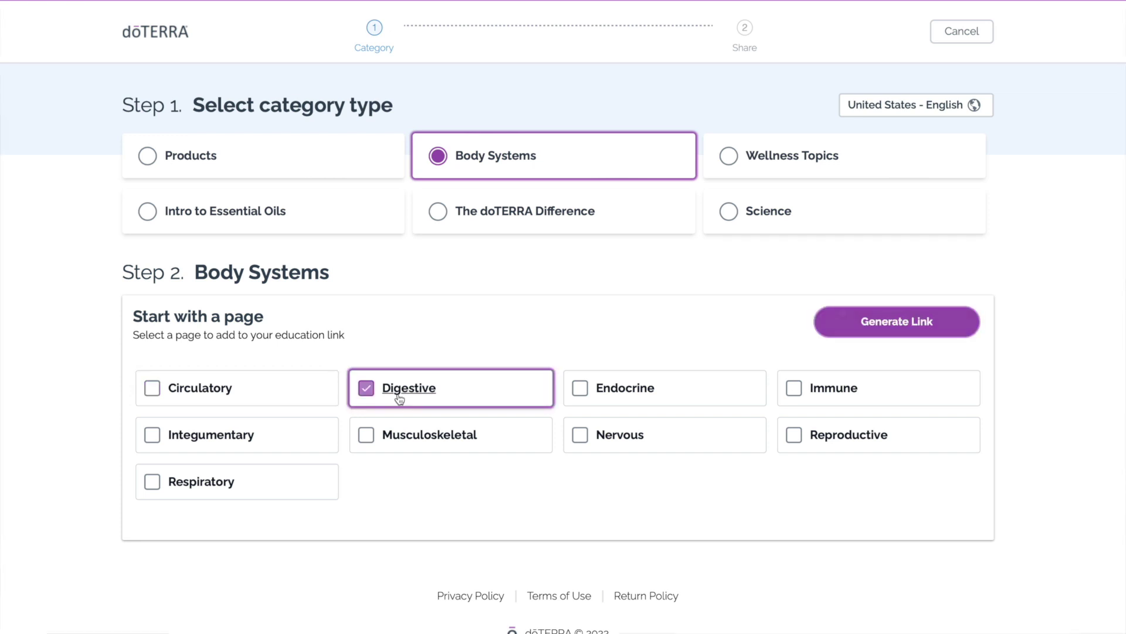
pyautogui.click(820, 176)
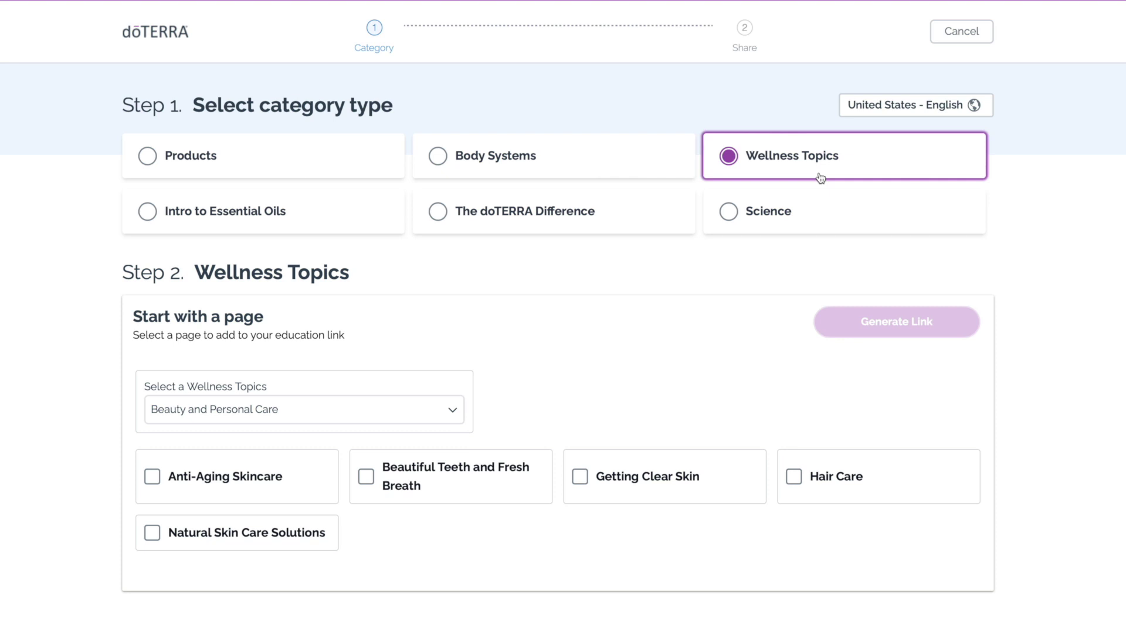
# Choose the Kids wellness topic and select the Kids and Essential Oil Safety page.
pyautogui.scroll(-1, 460, 417)
pyautogui.click(455, 398)
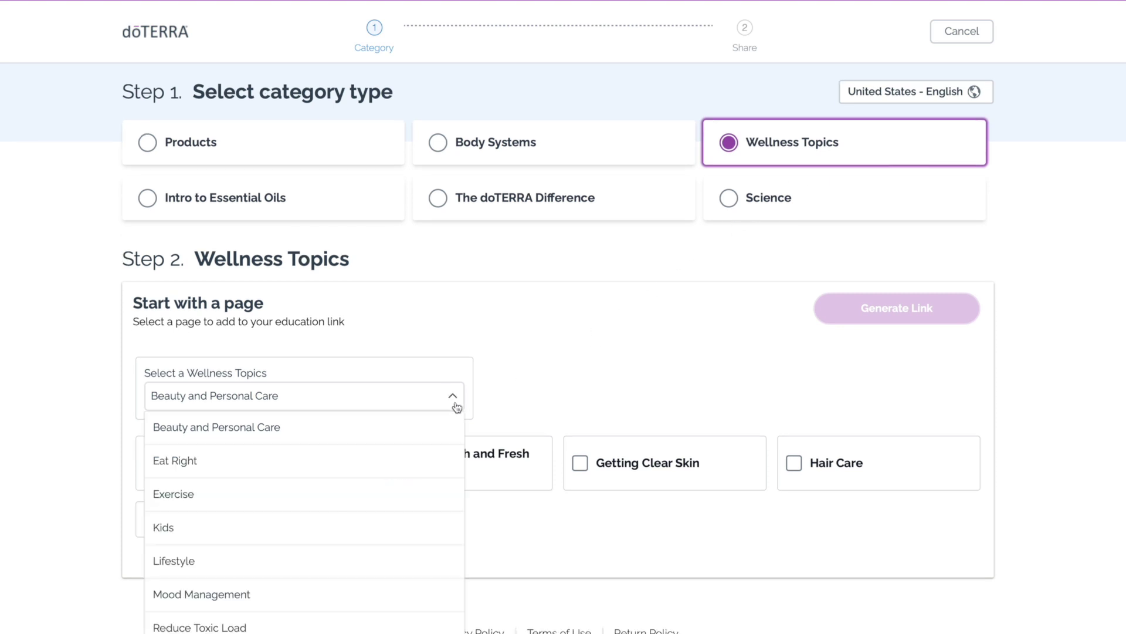
pyautogui.click(430, 528)
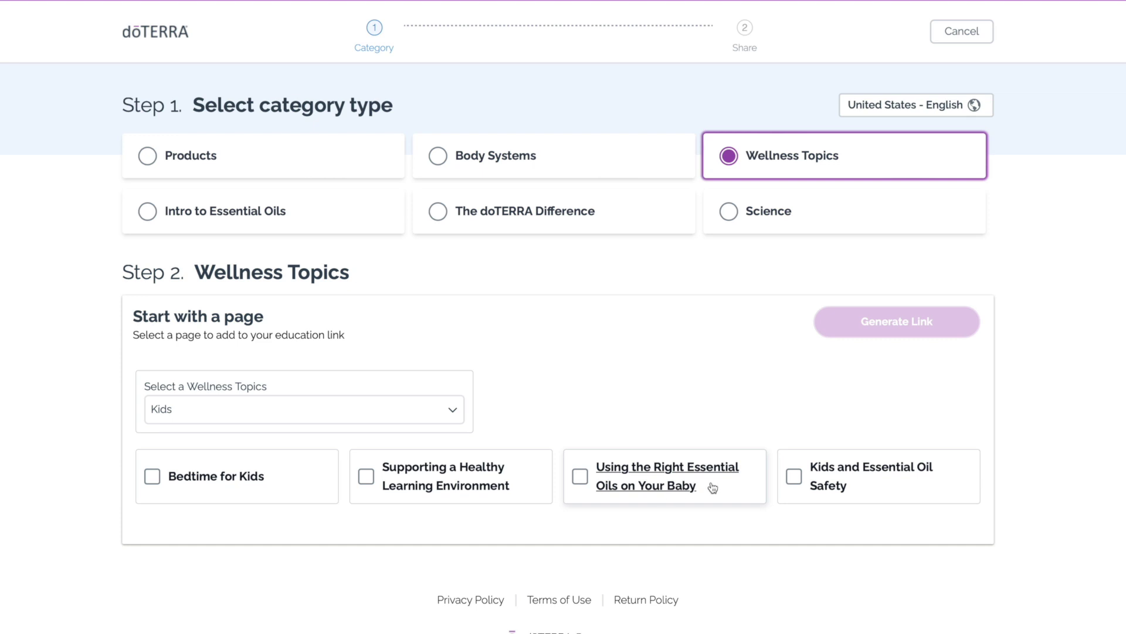
pyautogui.click(795, 479)
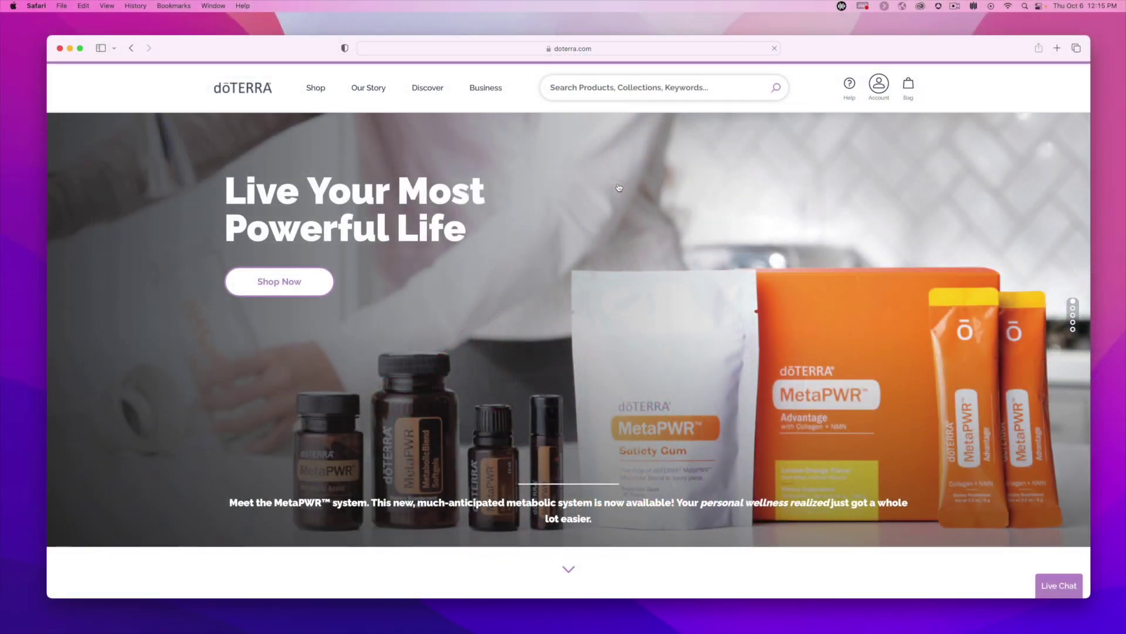
# Go to the Mini Pumpkin Pies recipe via Discover > Recipes and show its Share options.
pyautogui.click(449, 91)
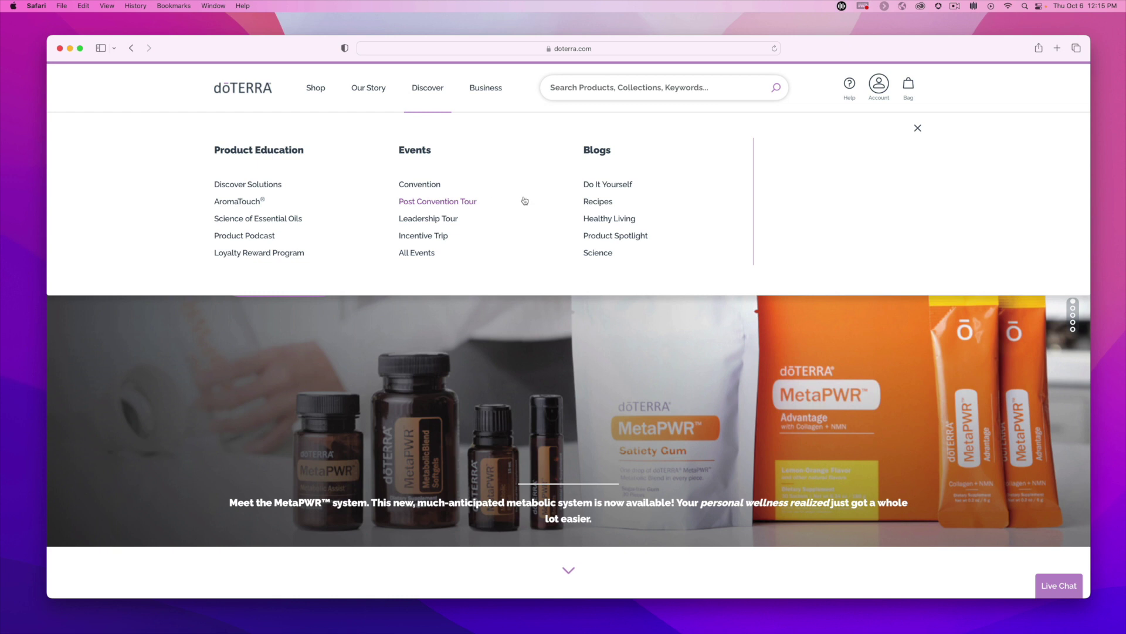
pyautogui.click(599, 202)
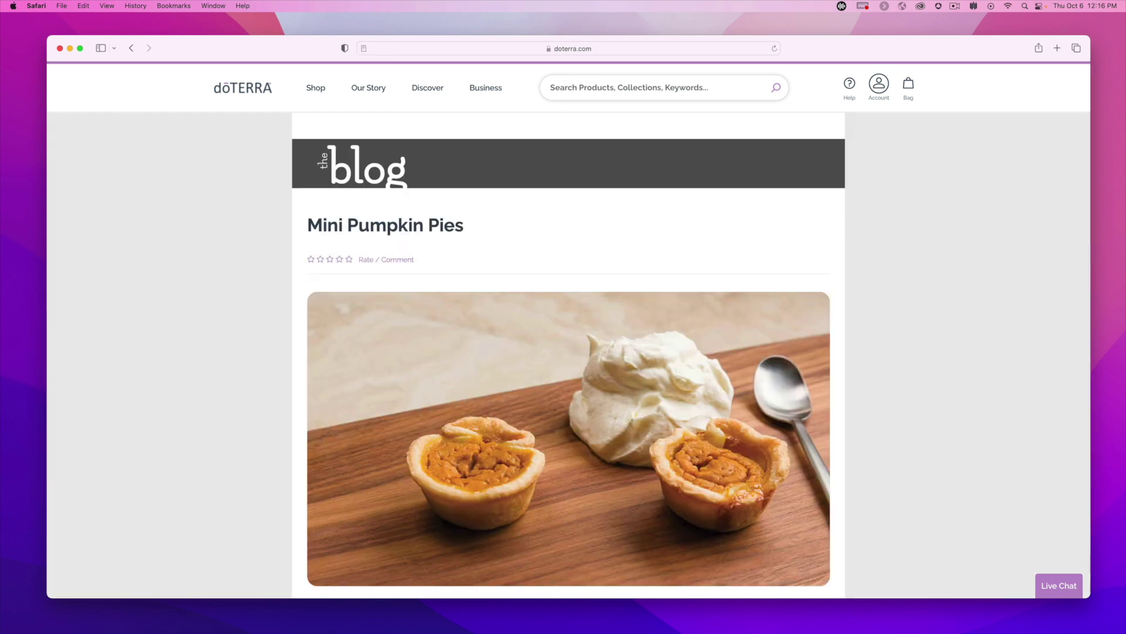
pyautogui.scroll(-10, 568, 352)
pyautogui.scroll(-6, 568, 352)
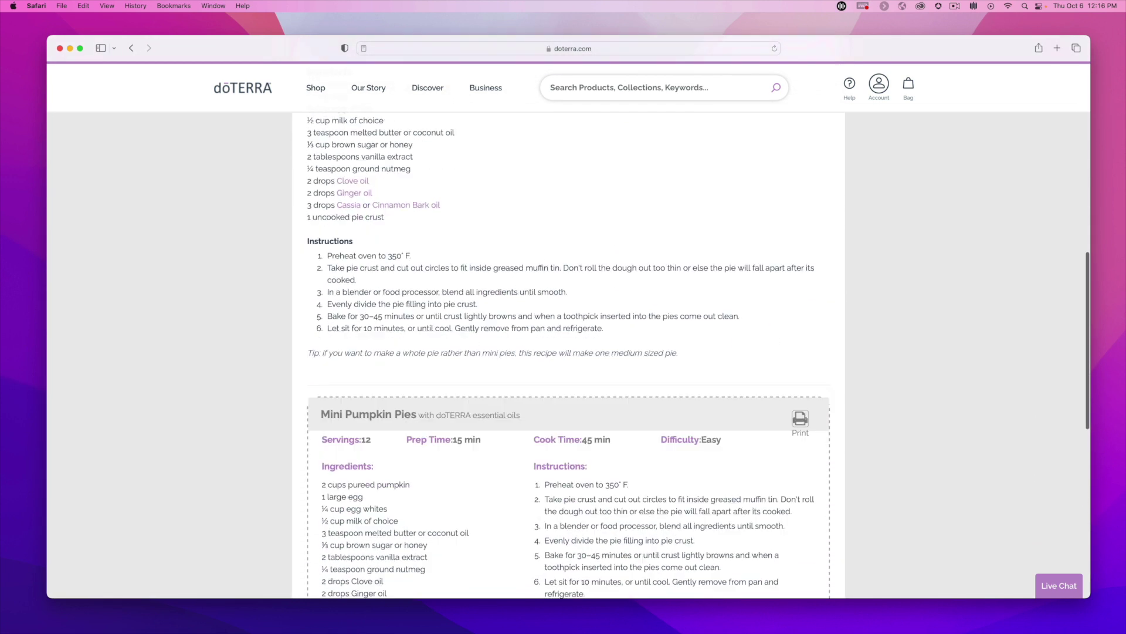
pyautogui.click(346, 405)
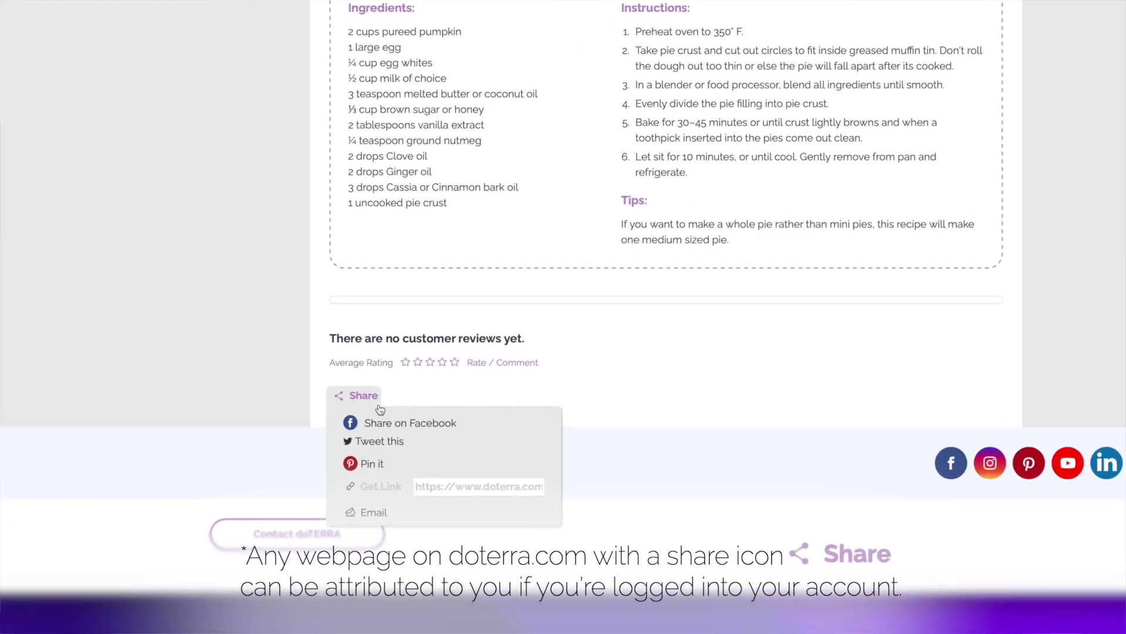